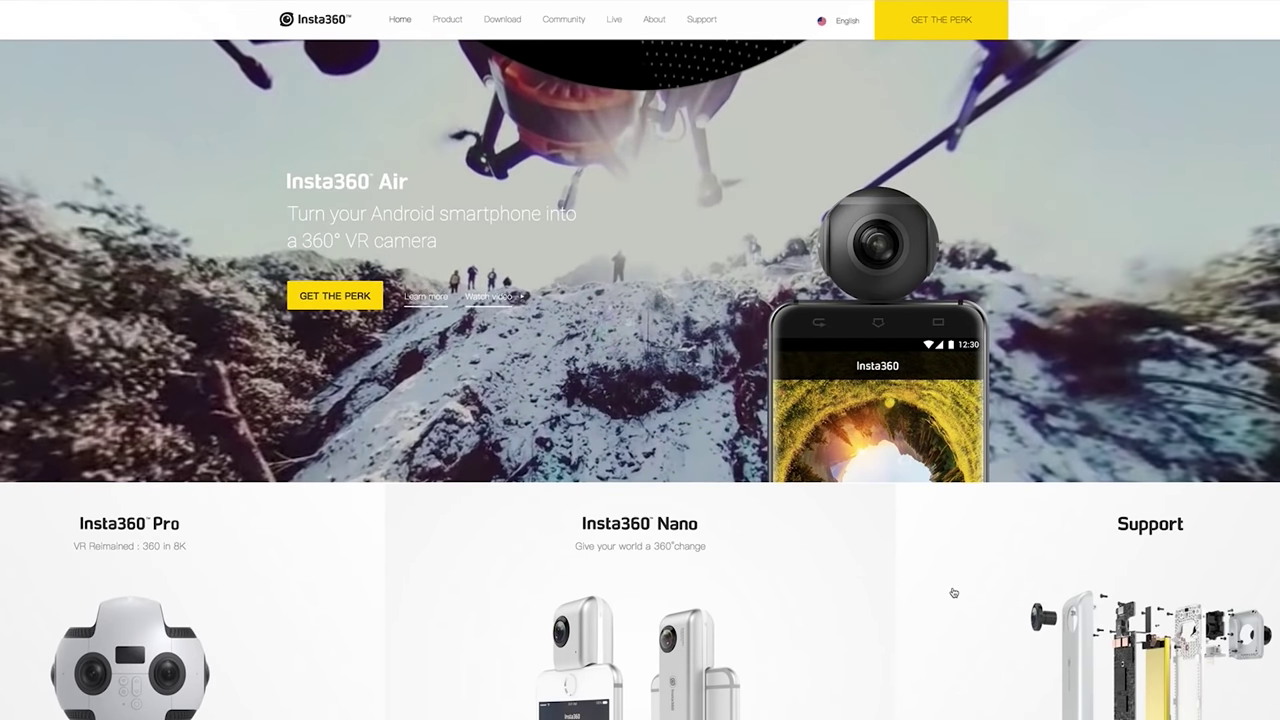
Step: Scroll to the Insta360 homepage footer and go to its Download page
scroll(953, 593, "down", 2)
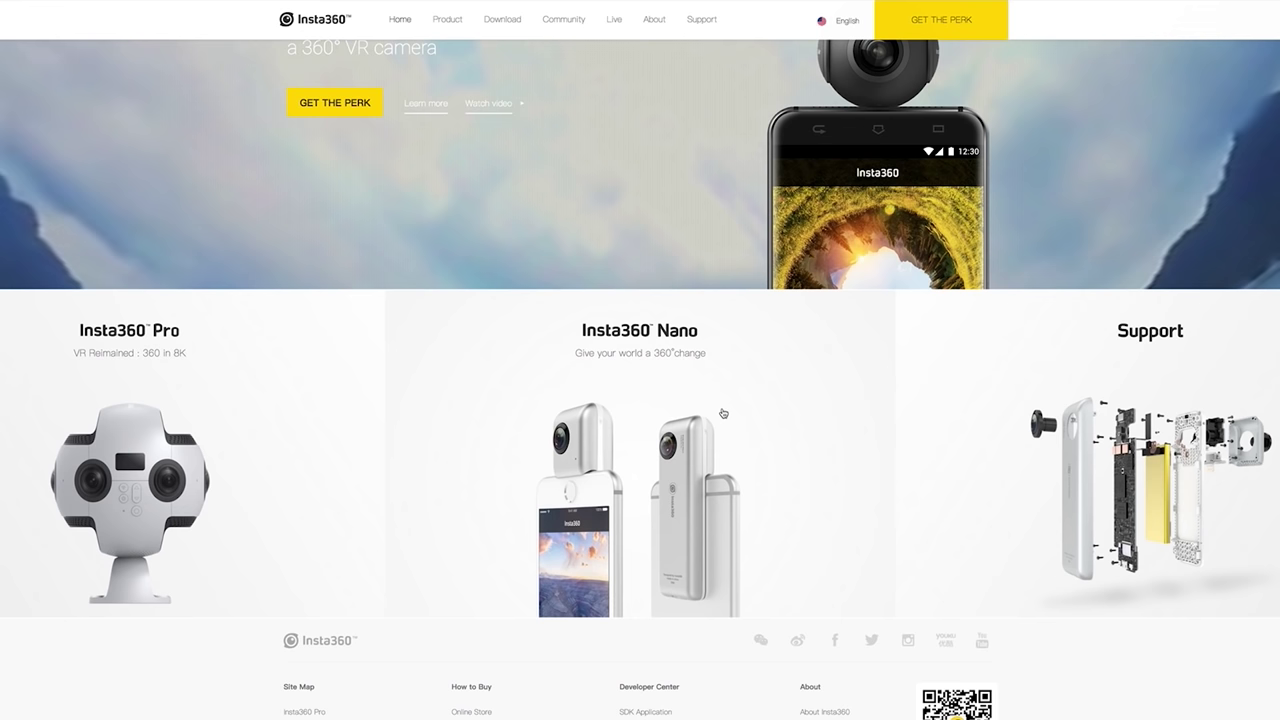
scroll(723, 413, "down", 3)
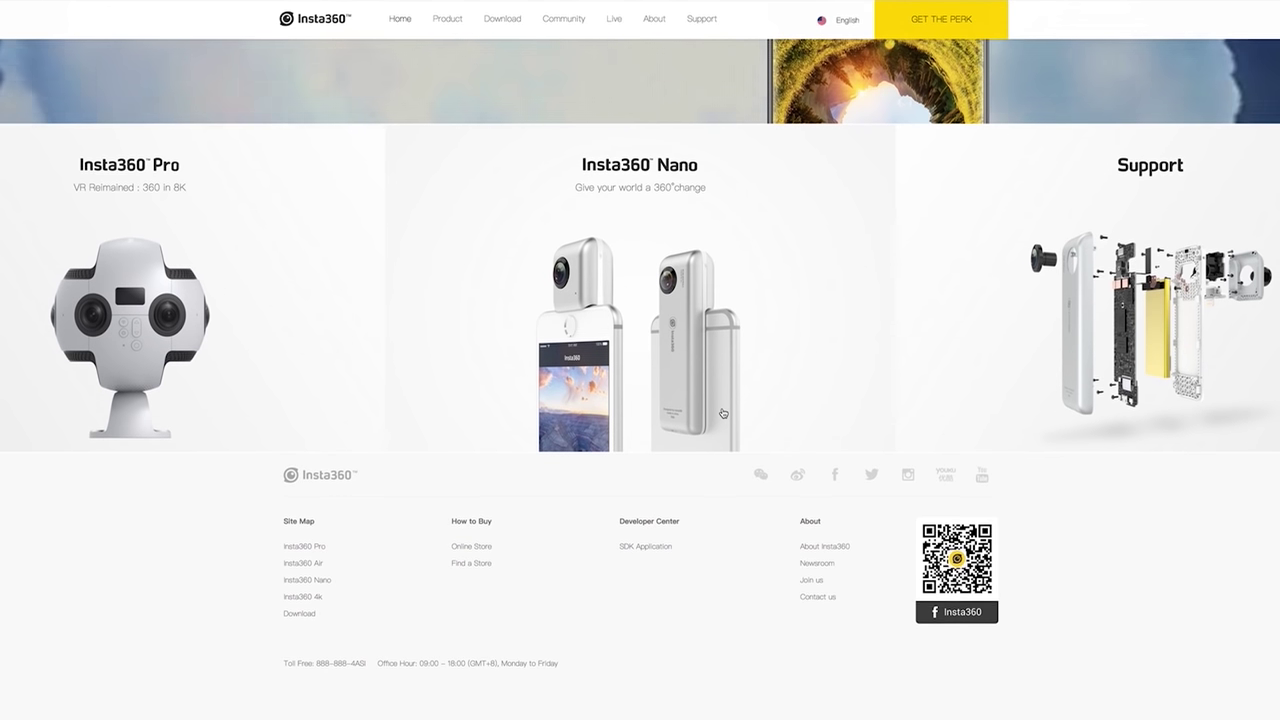
left_click(299, 614)
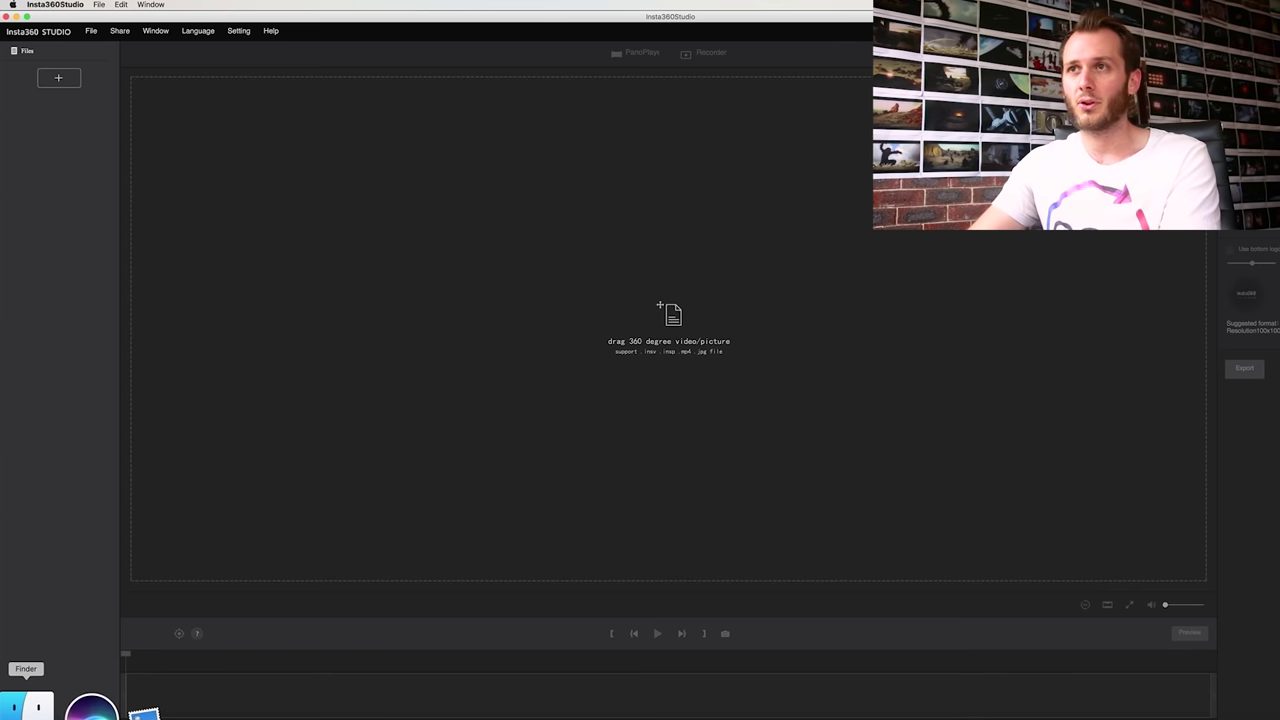
Step: Load the photo IMG_0636.JPG from Finder into Insta360 Studio
left_click(27, 706)
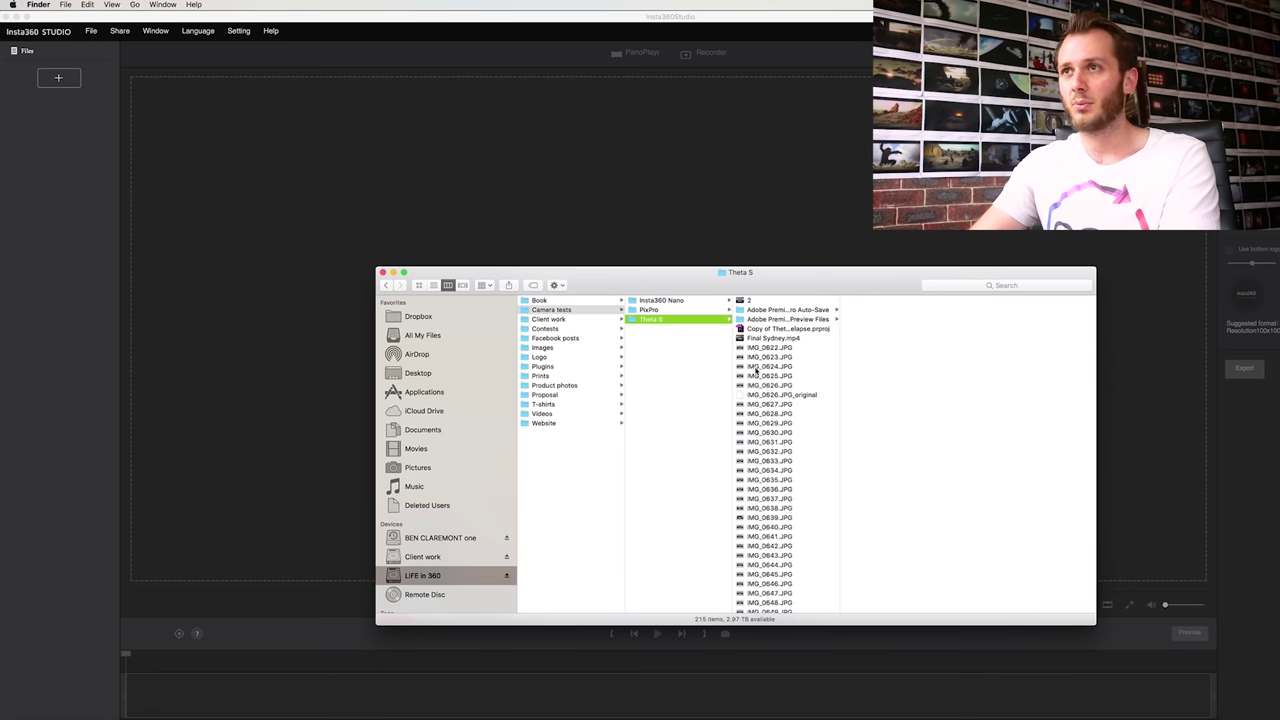
left_click_drag(766, 492, 340, 228)
left_click(192, 285)
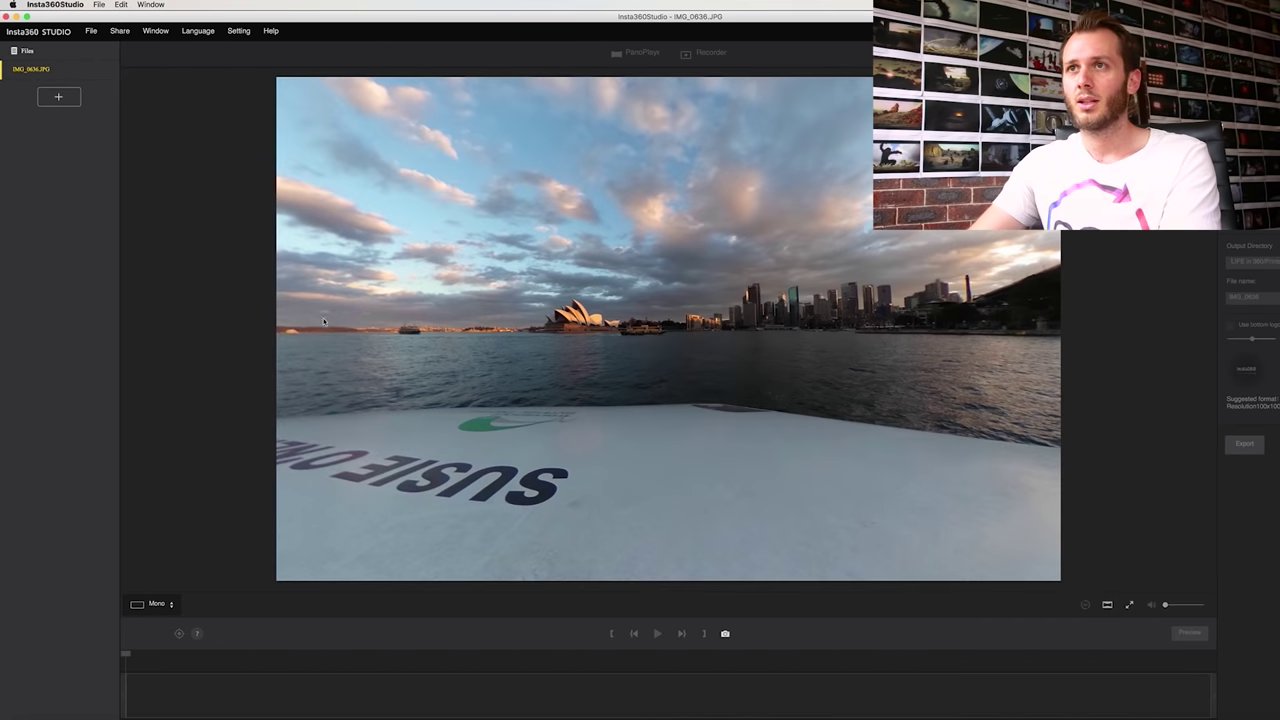
Step: Rotate and tilt the panorama to frame the Opera House and skyline with more sky
left_click_drag(714, 351, 821, 359)
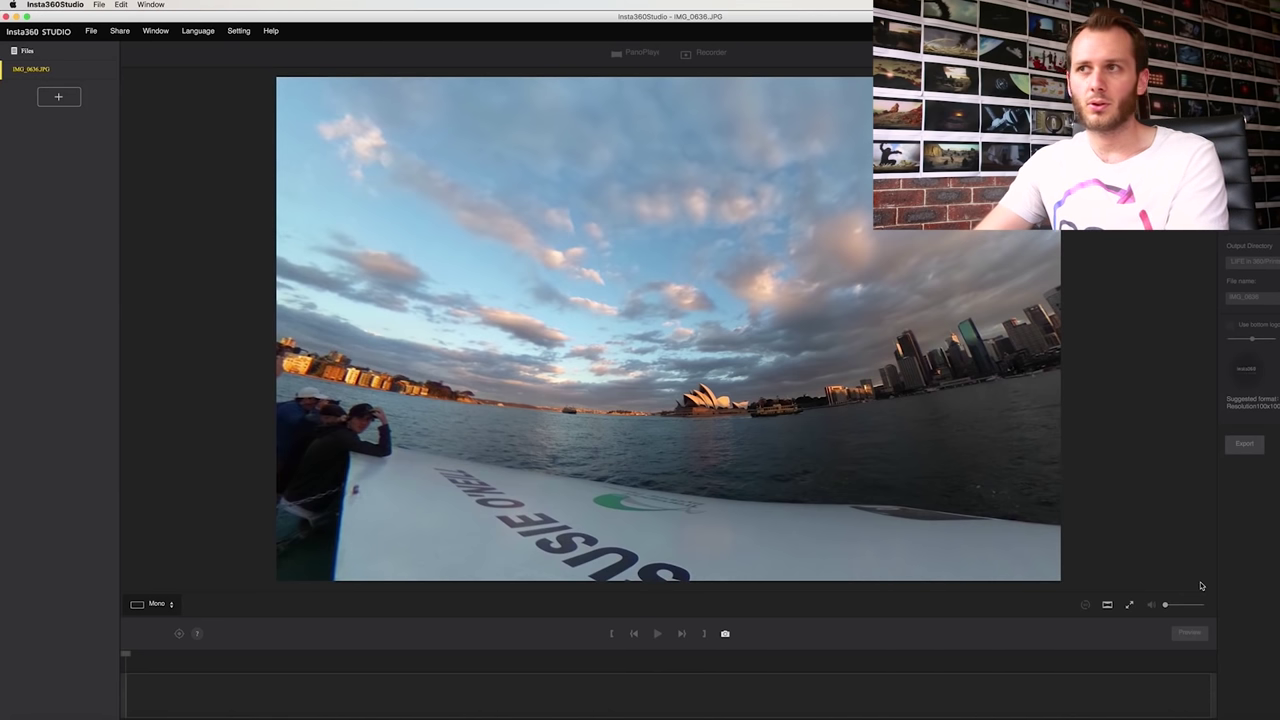
left_click_drag(1040, 519, 850, 440)
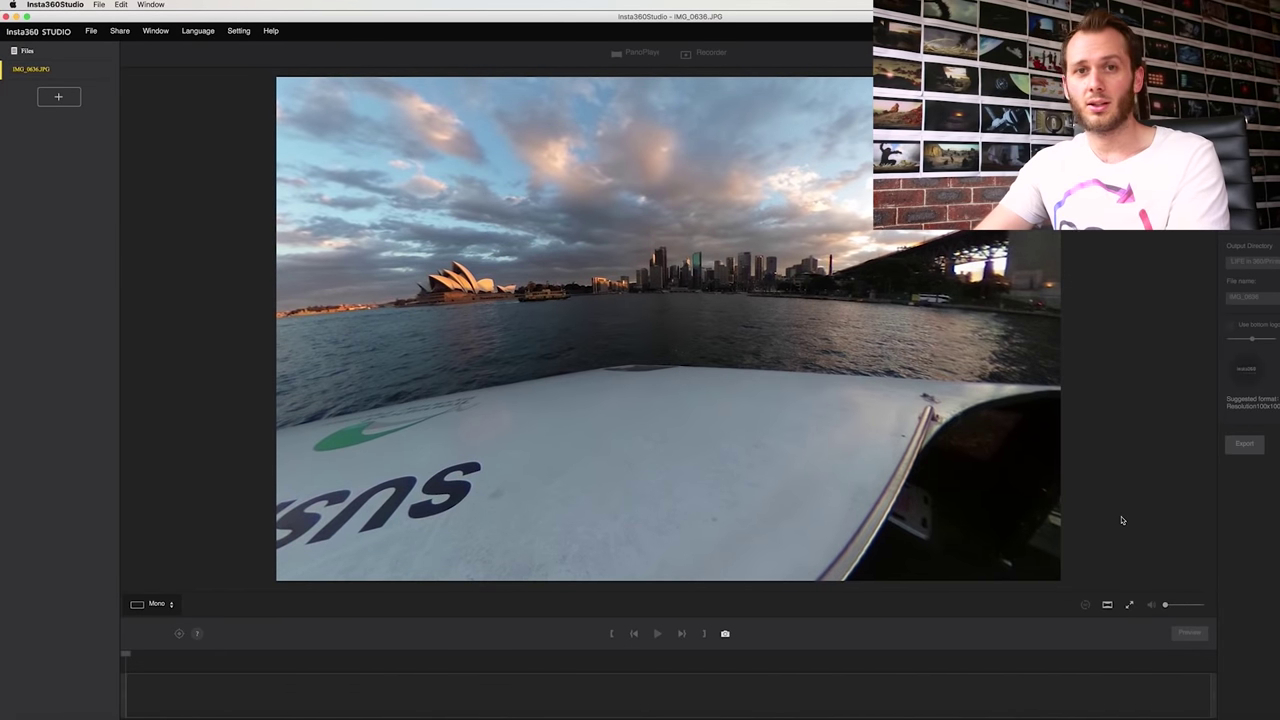
left_click_drag(757, 318, 760, 391)
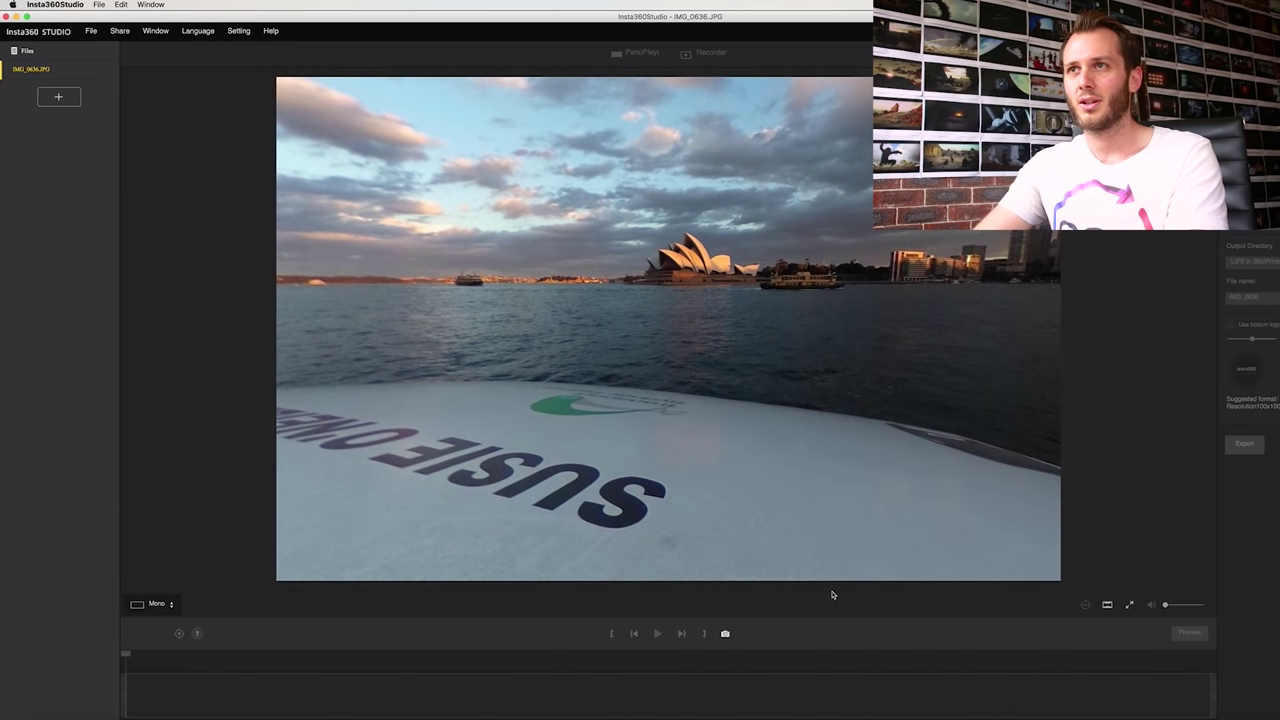
Step: Save a snapshot of this Opera House view to the Desktop
left_click(725, 634)
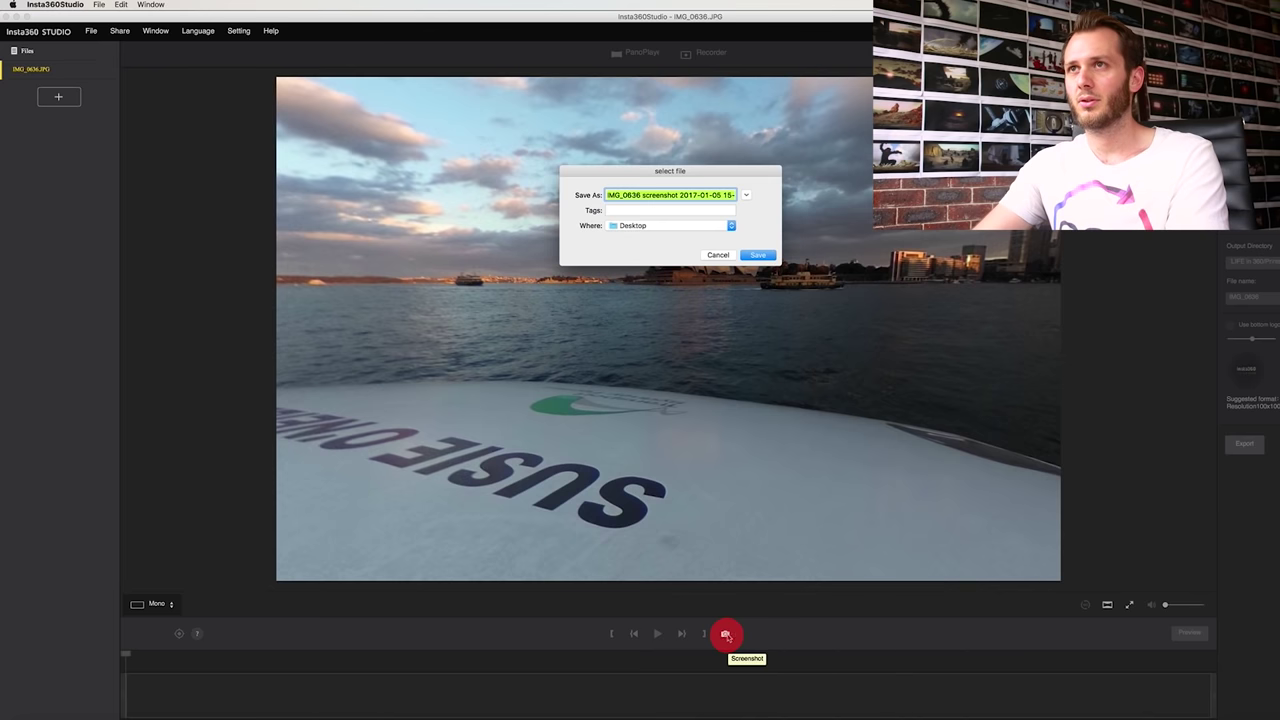
left_click(762, 256)
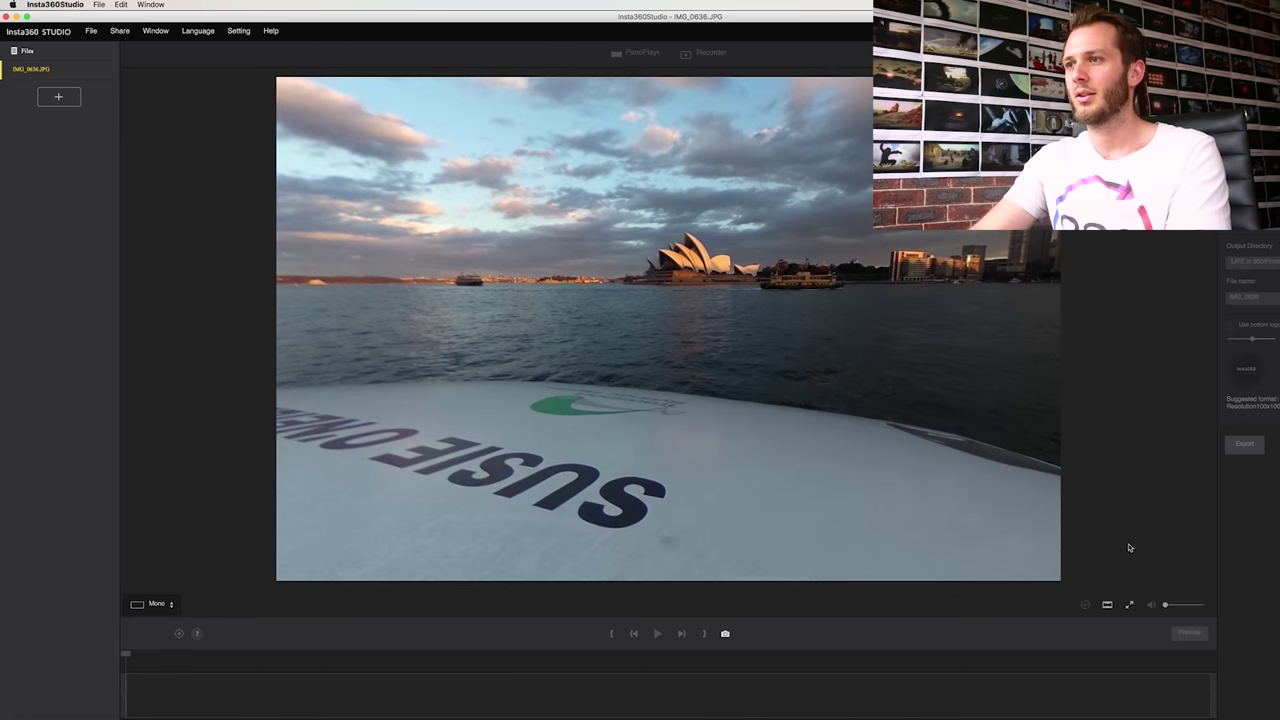
left_click(1108, 606)
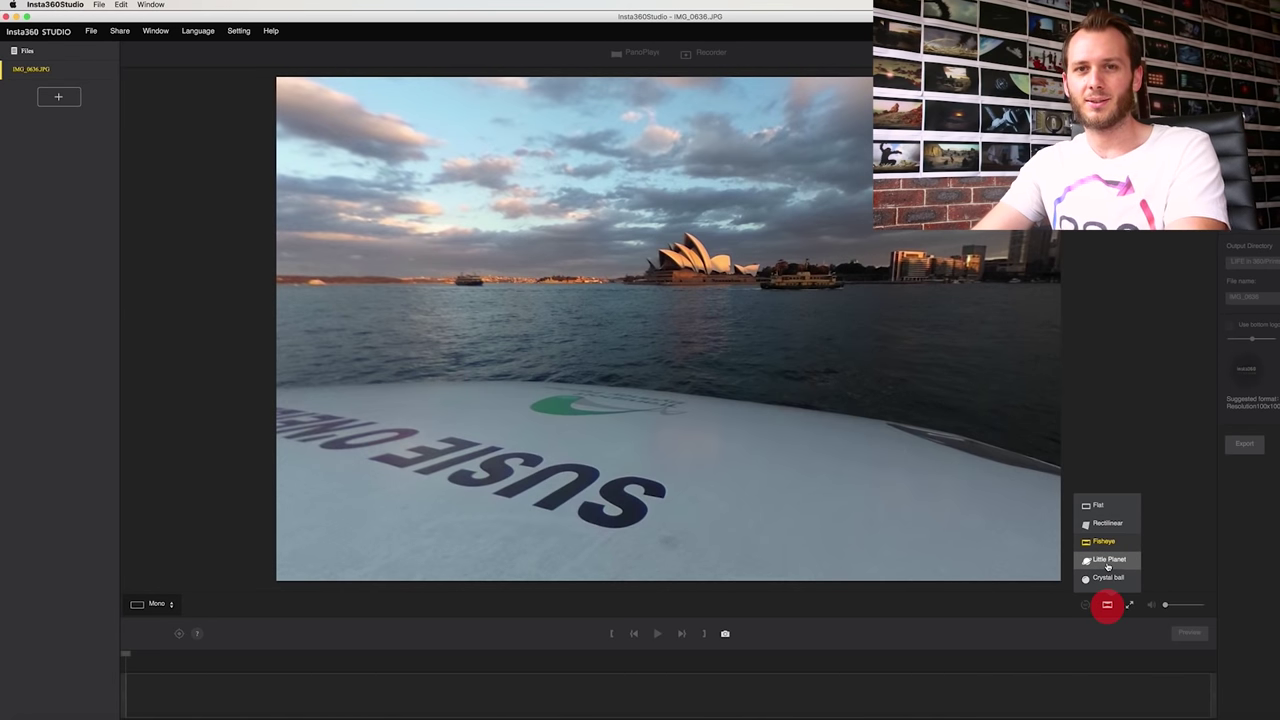
Step: Switch the preview to Little Planet and spin it to centre the boat deck and bridge
left_click(1107, 560)
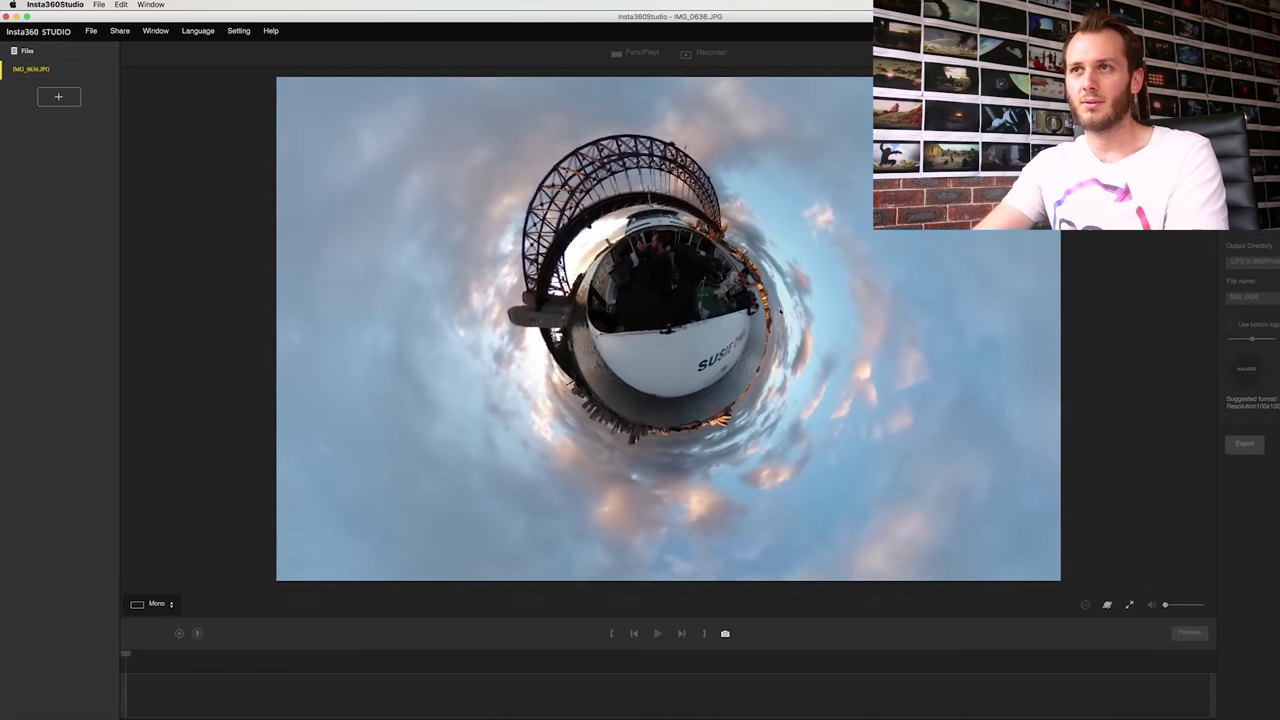
left_click_drag(752, 306, 757, 362)
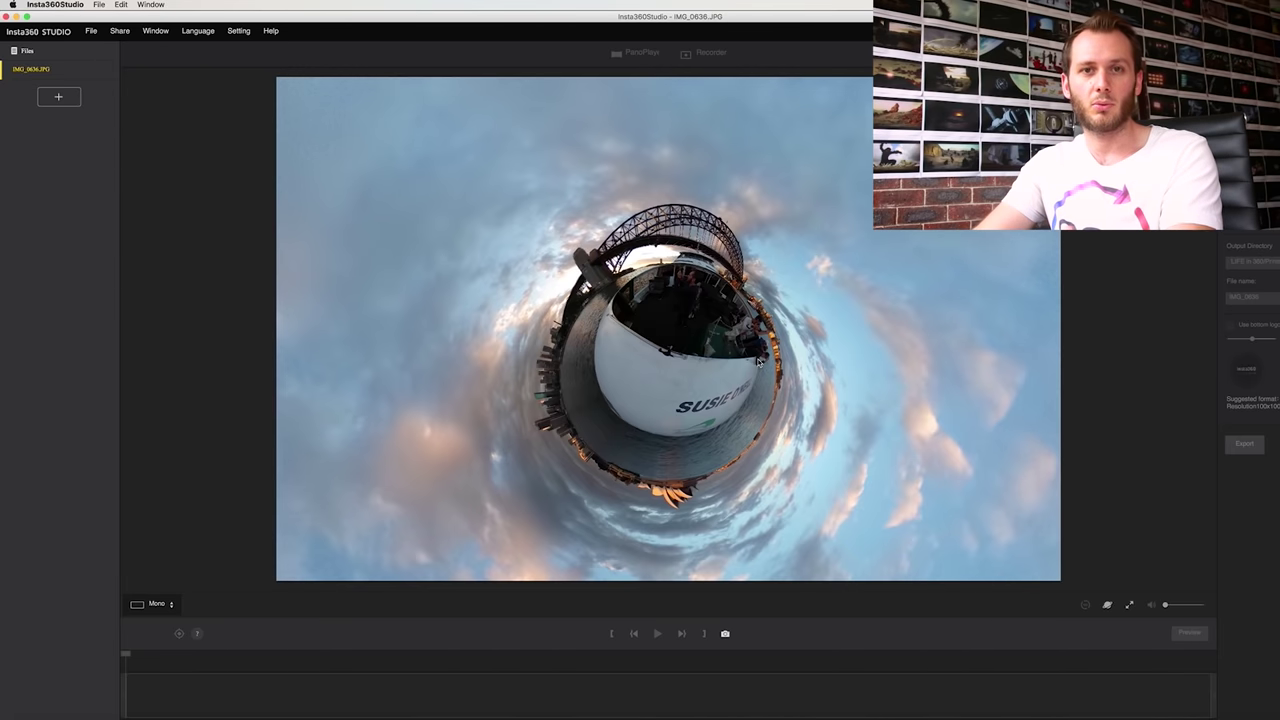
left_click_drag(746, 387, 604, 247)
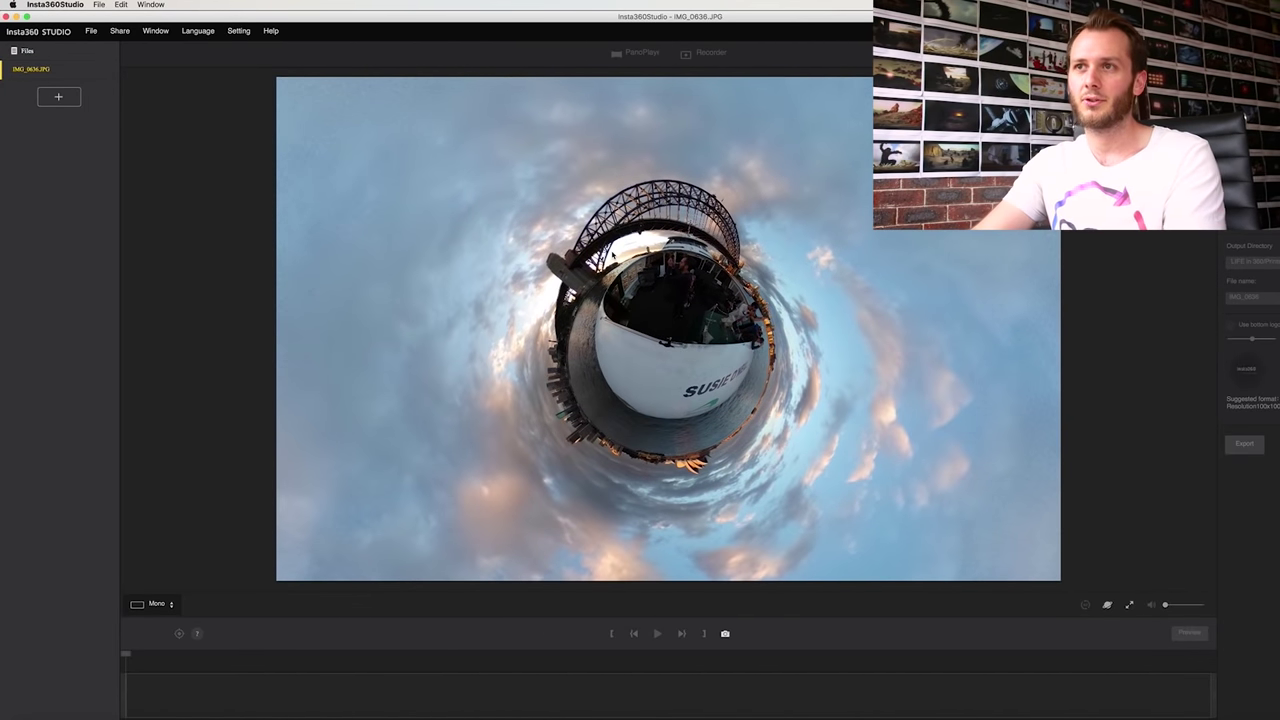
left_click_drag(676, 325, 668, 262)
scroll(668, 262, "up", 3)
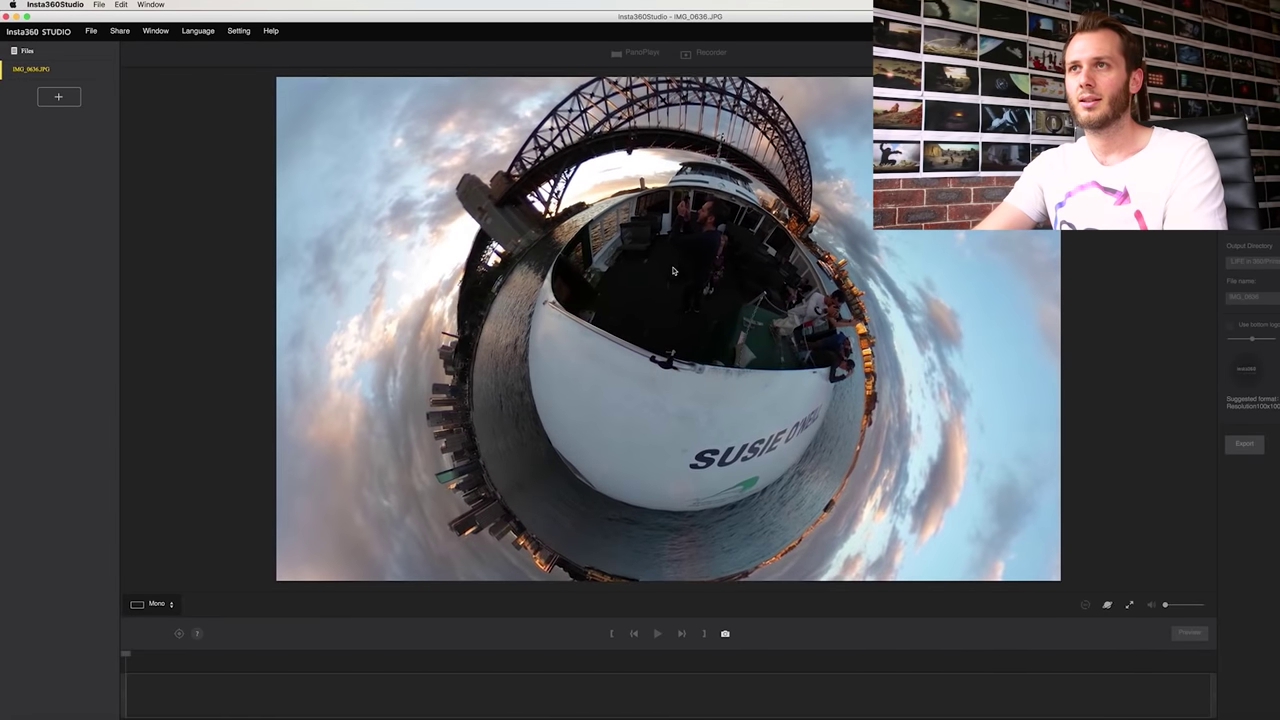
scroll(672, 266, "down", 5)
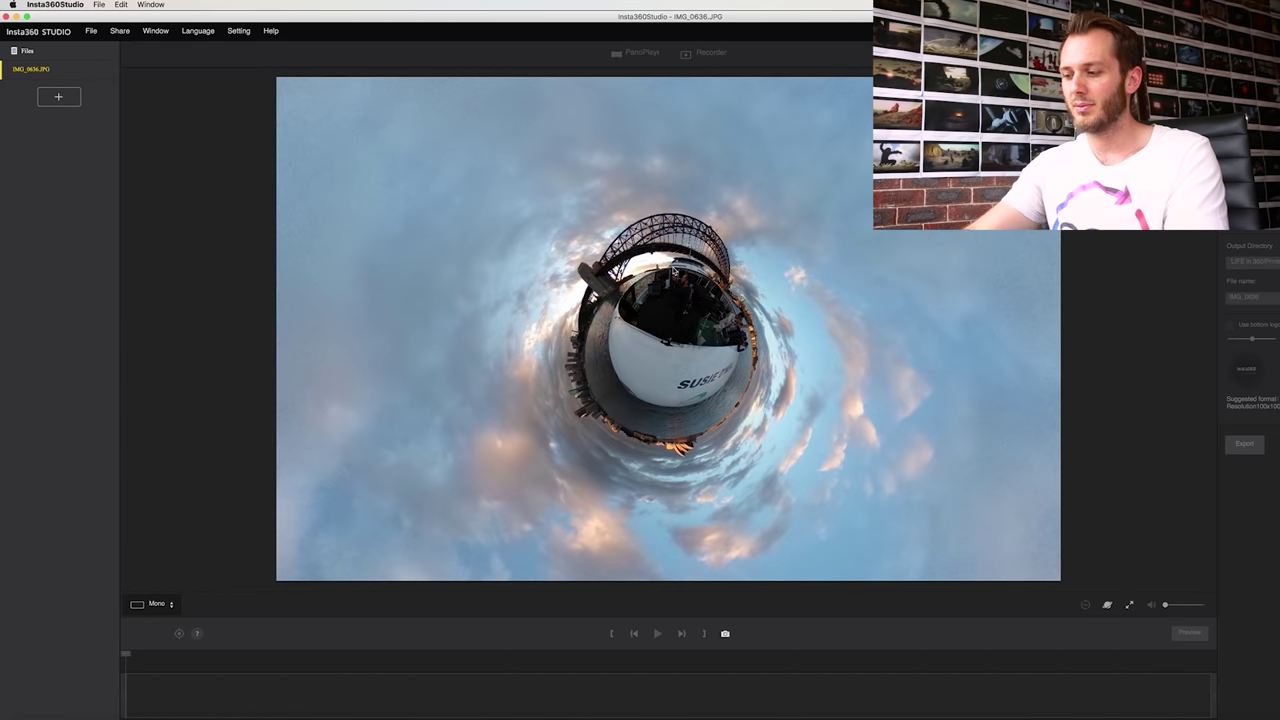
Step: Refine the little planet's framing of the bridge and boat, then save a snapshot of it
left_click_drag(651, 245, 685, 292)
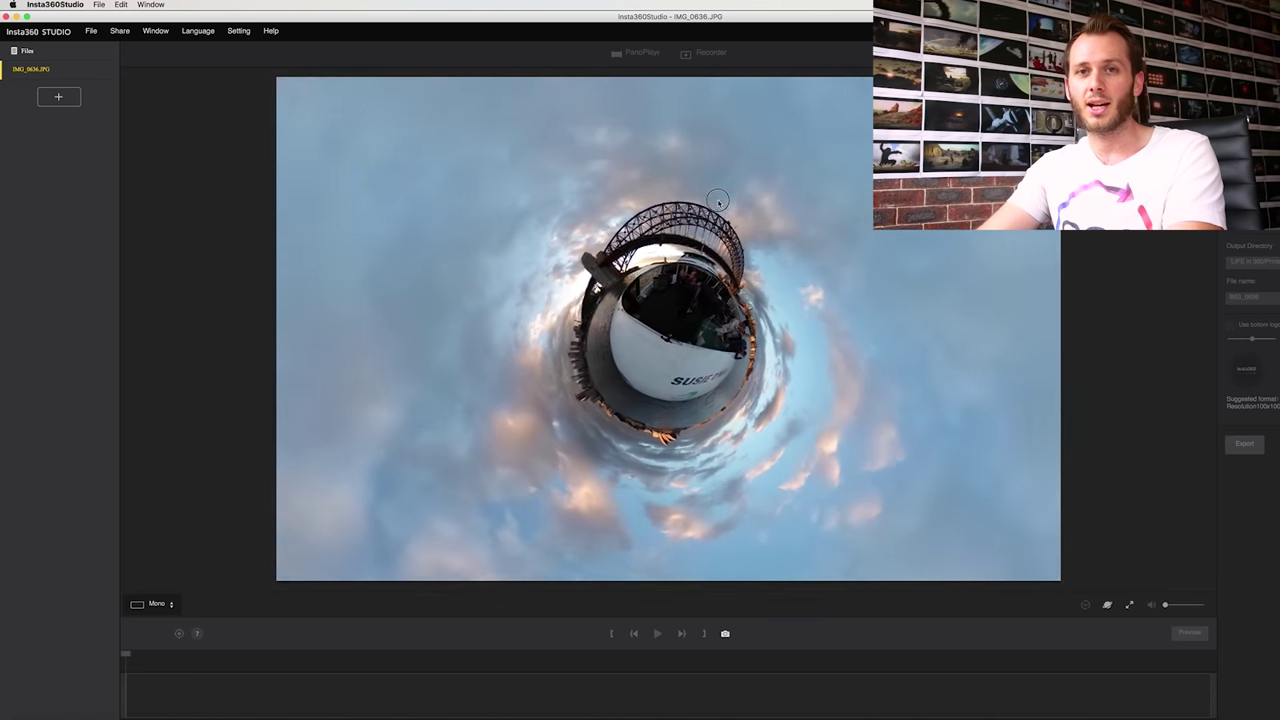
scroll(680, 290, "up", 5)
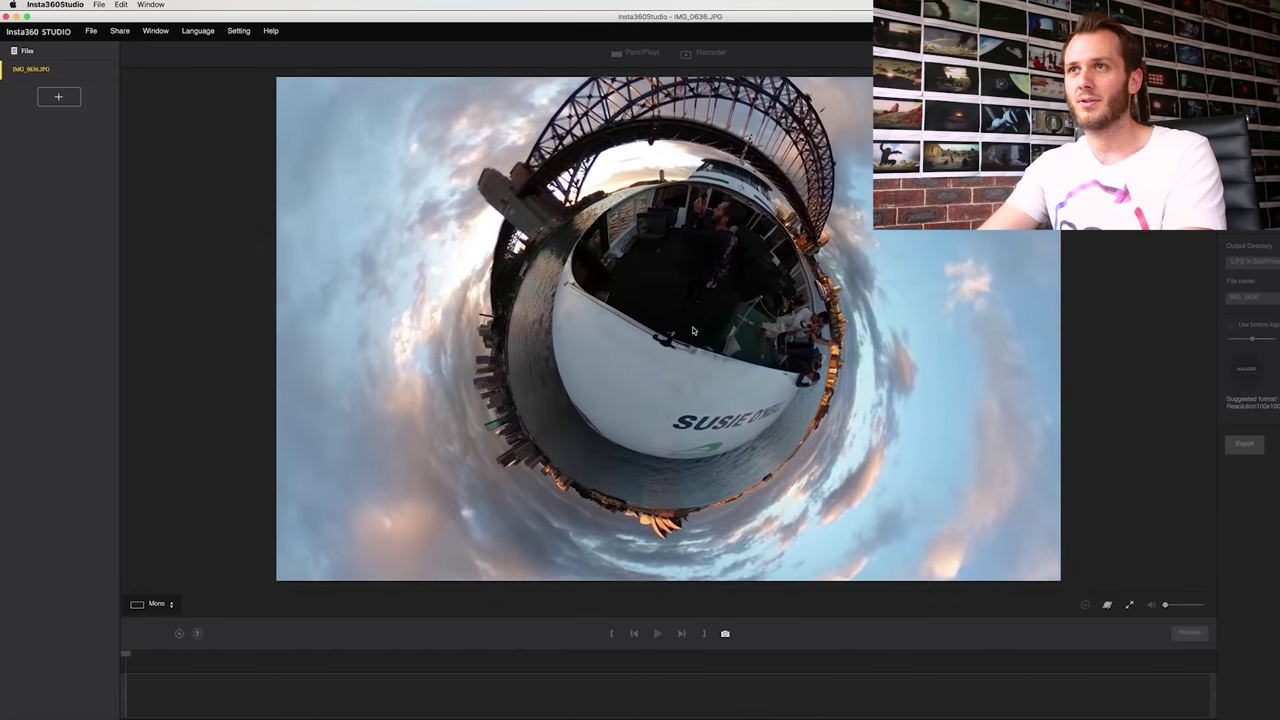
scroll(686, 290, "down", 3)
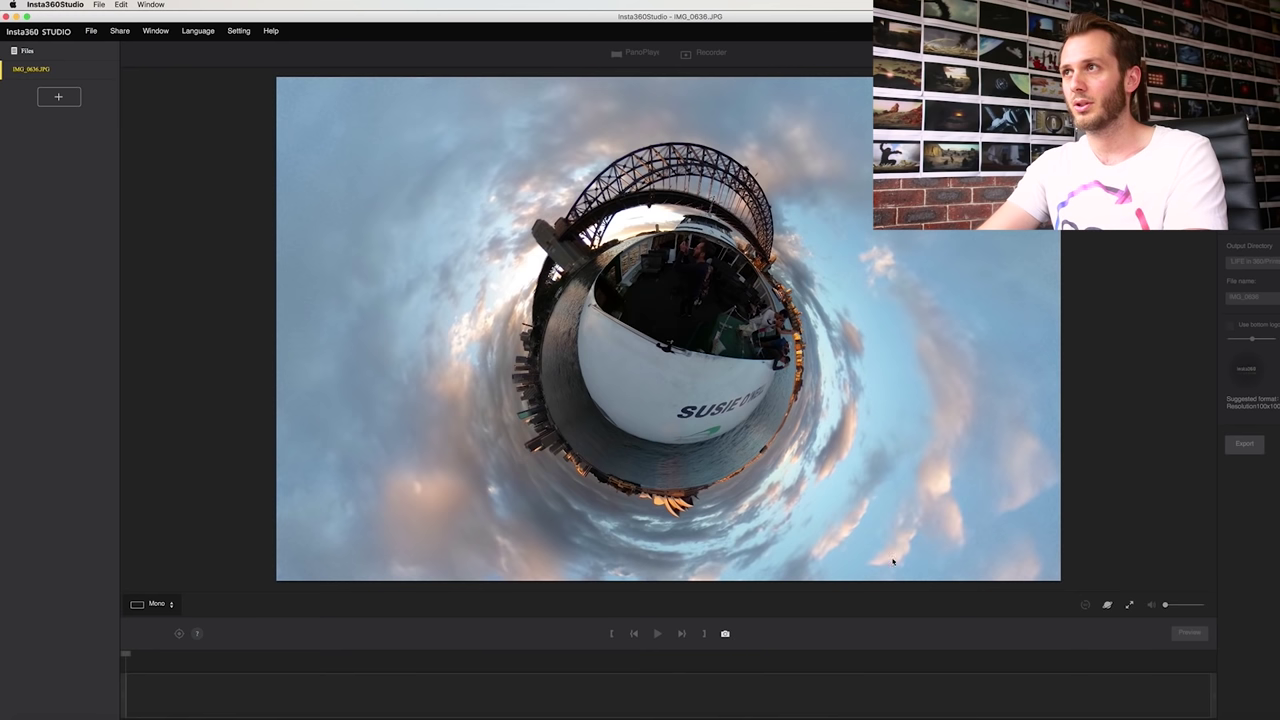
left_click(725, 634)
left_click(758, 256)
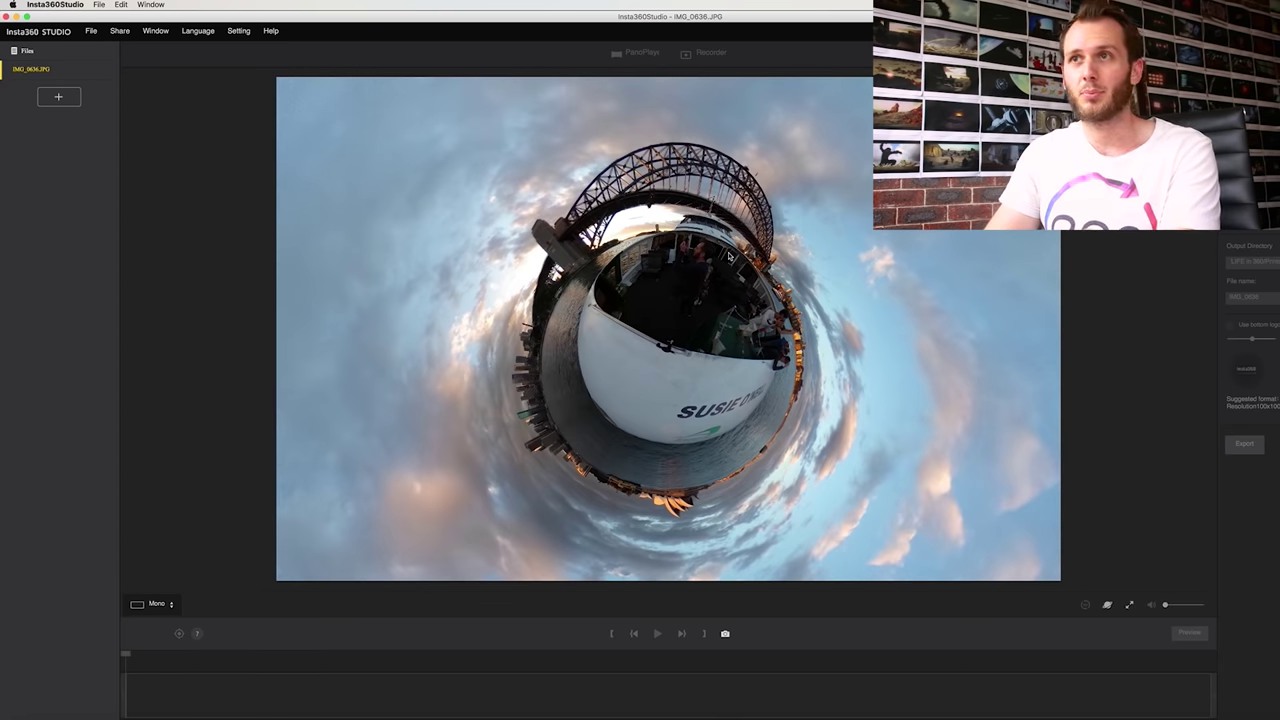
Step: Rotate the photo to a wide bridge-and-boat-deck view and begin adding another file
left_click_drag(738, 157, 693, 380)
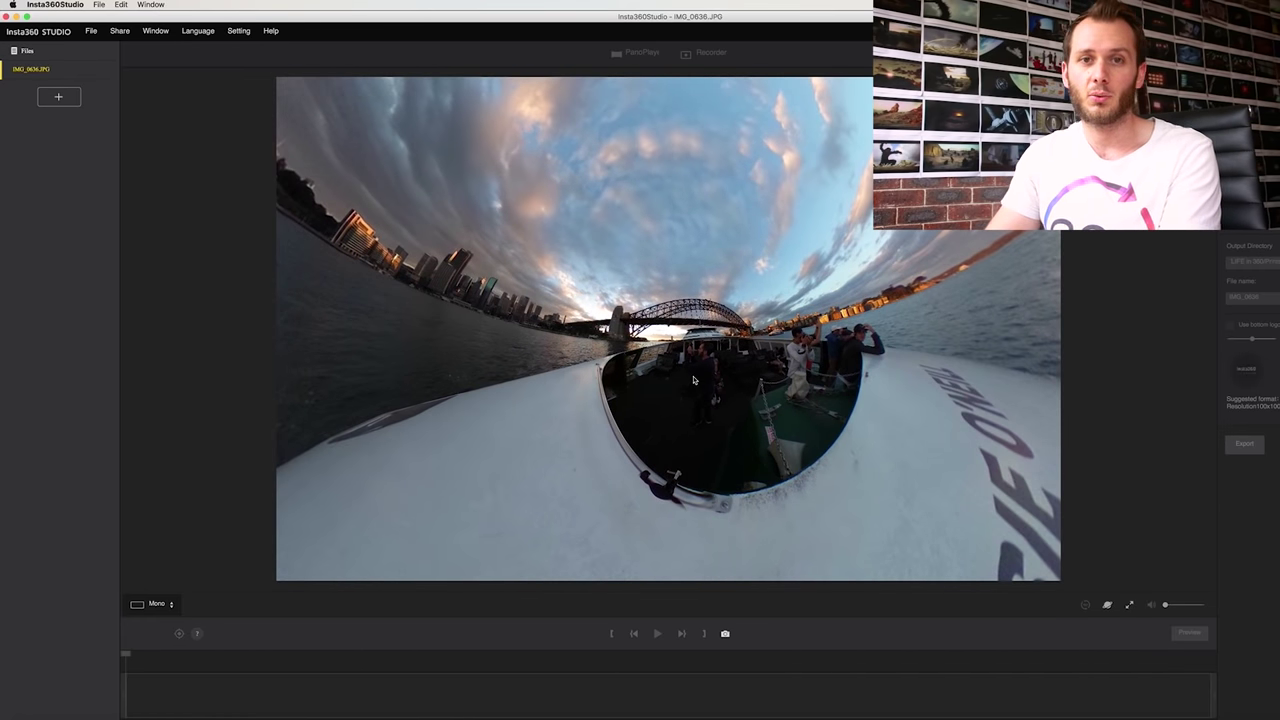
left_click(61, 97)
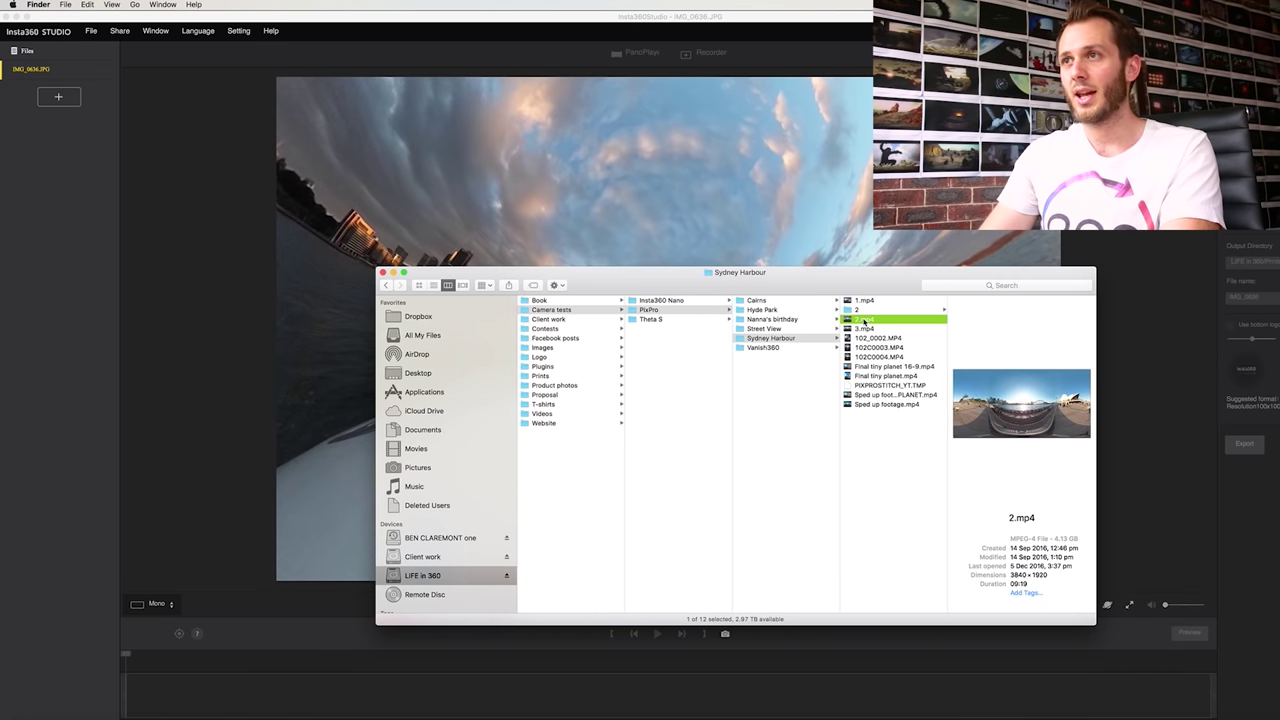
Step: Add the video 2.mp4 to the project and turn its view toward the Opera House
left_click_drag(864, 320, 508, 205)
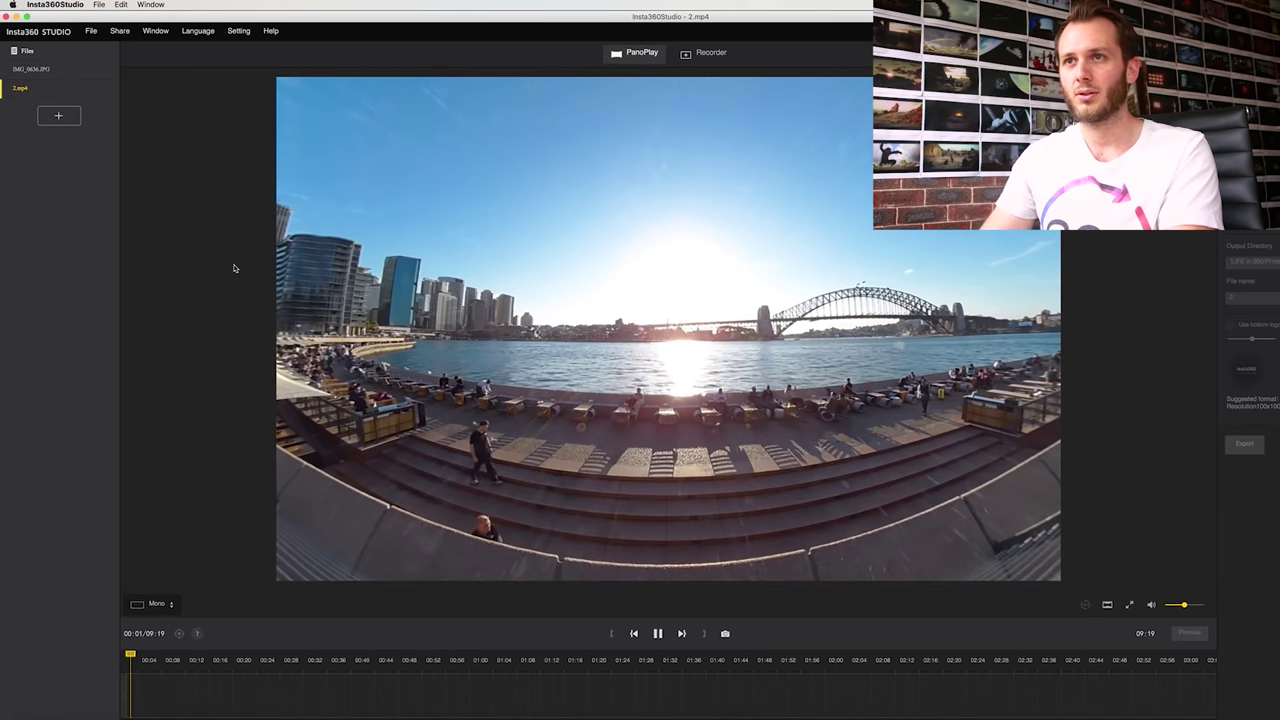
key("space")
key("space")
left_click_drag(870, 357, 378, 336)
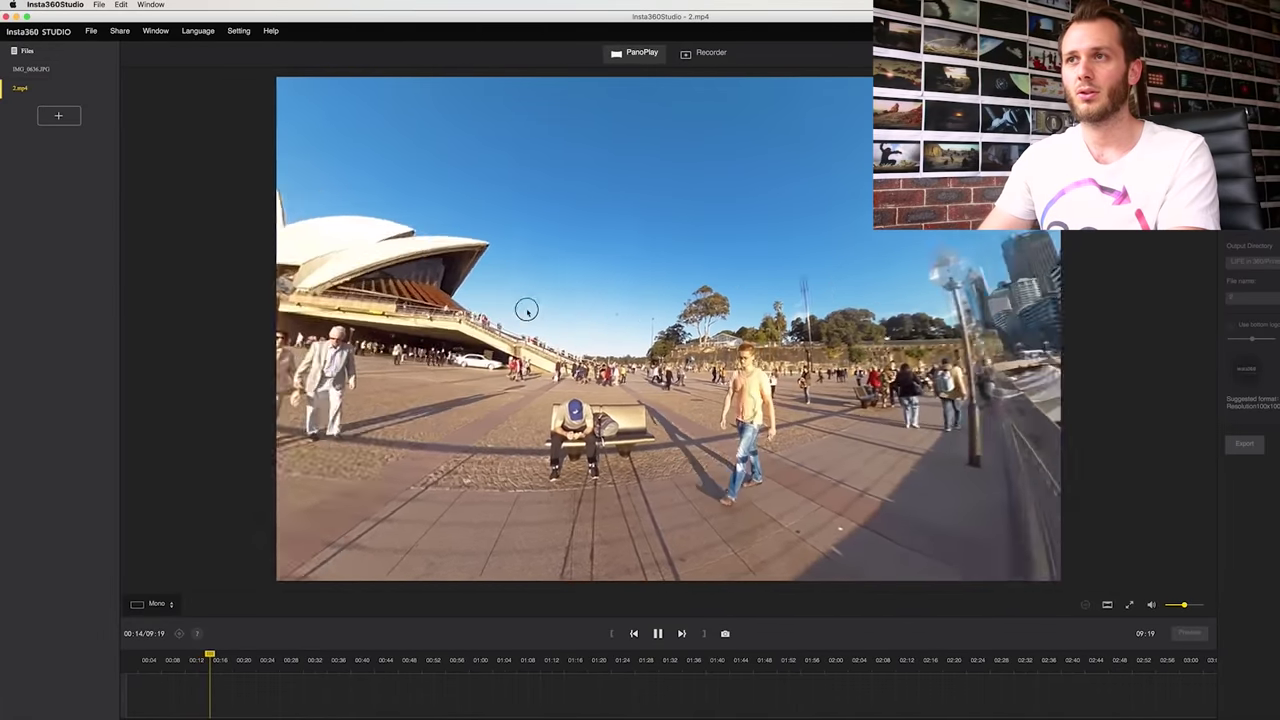
Step: Pause the clip at 00:16 and look around toward the harbour steps
key("space")
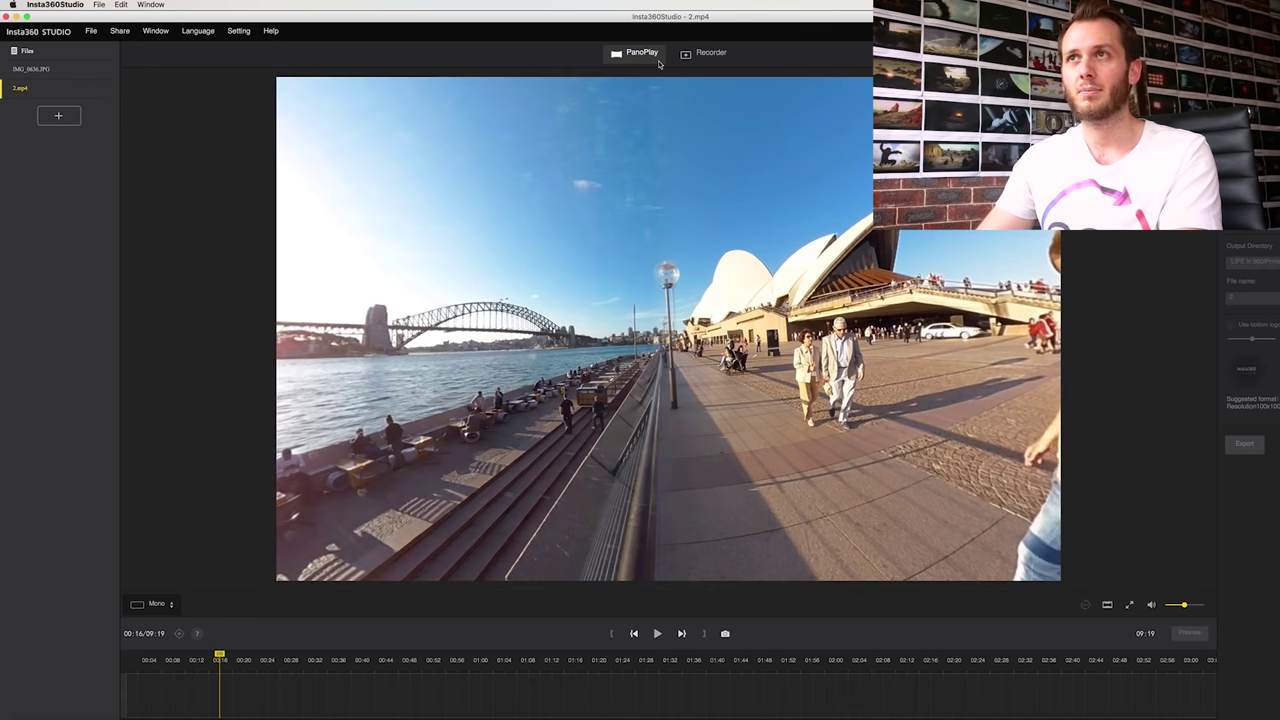
left_click_drag(660, 245, 465, 250)
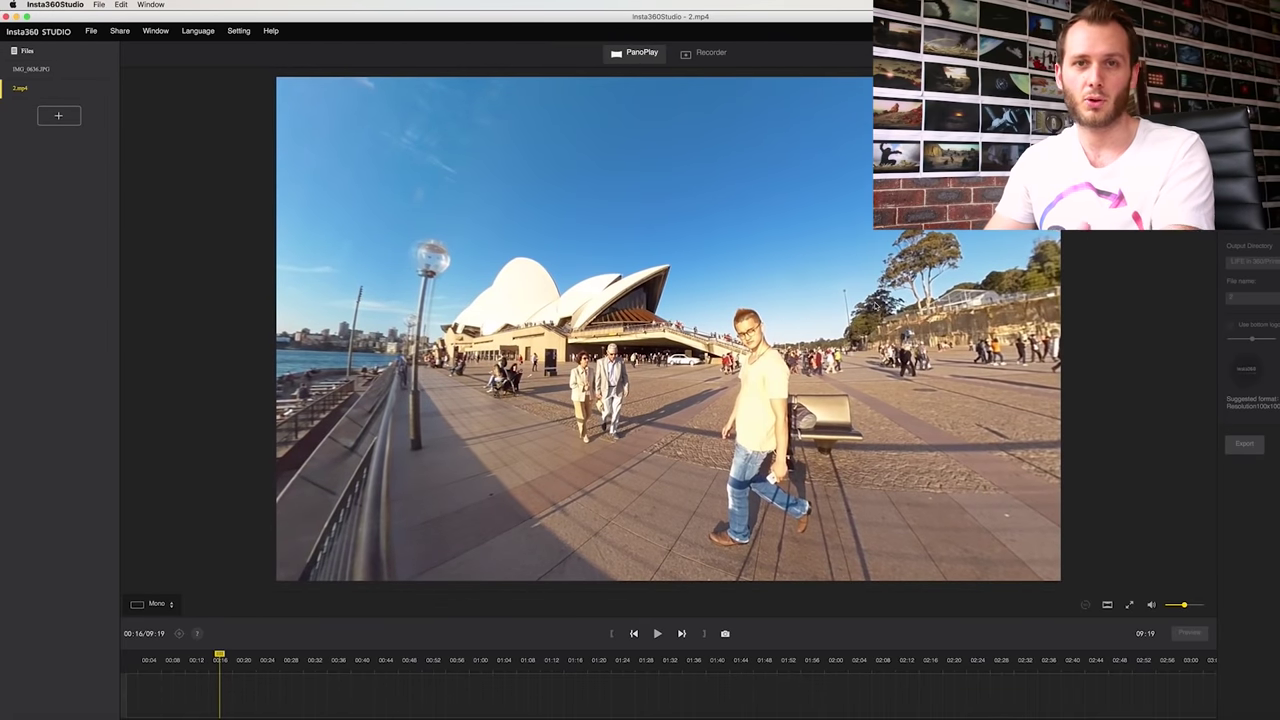
left_click_drag(950, 520, 727, 433)
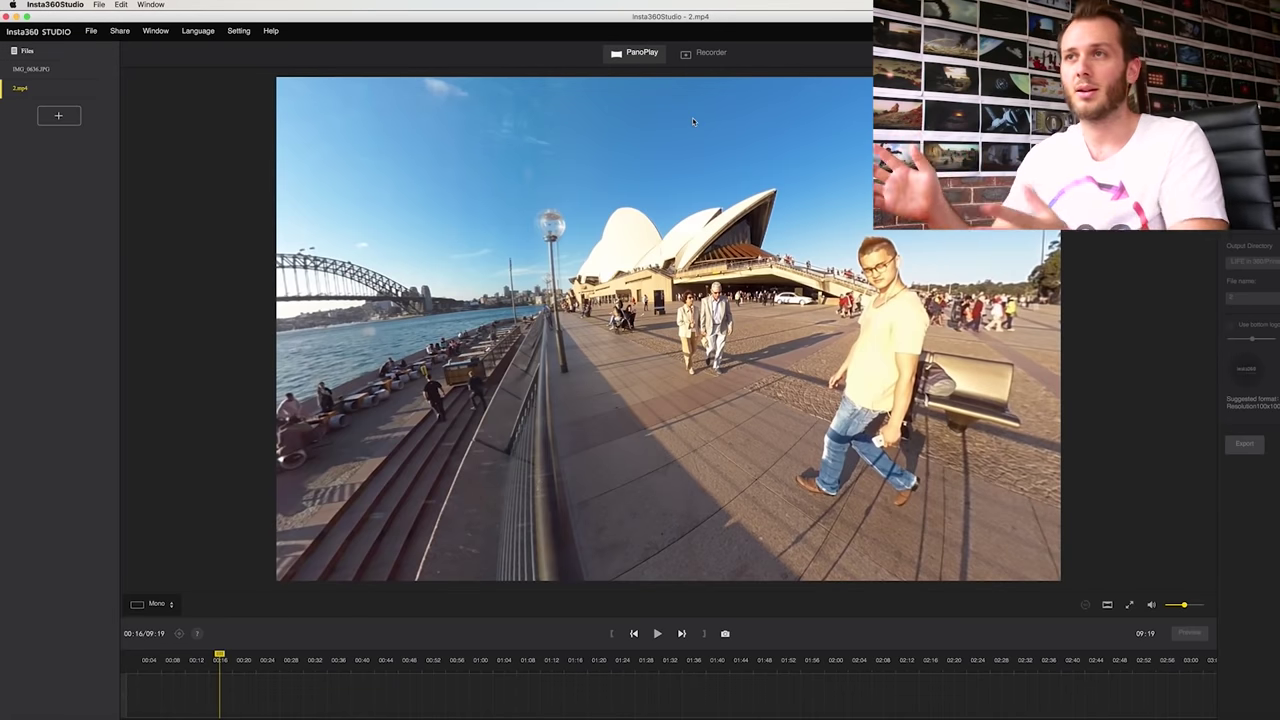
Step: Switch to Recorder mode and mark a first end point around 01:41
left_click(716, 56)
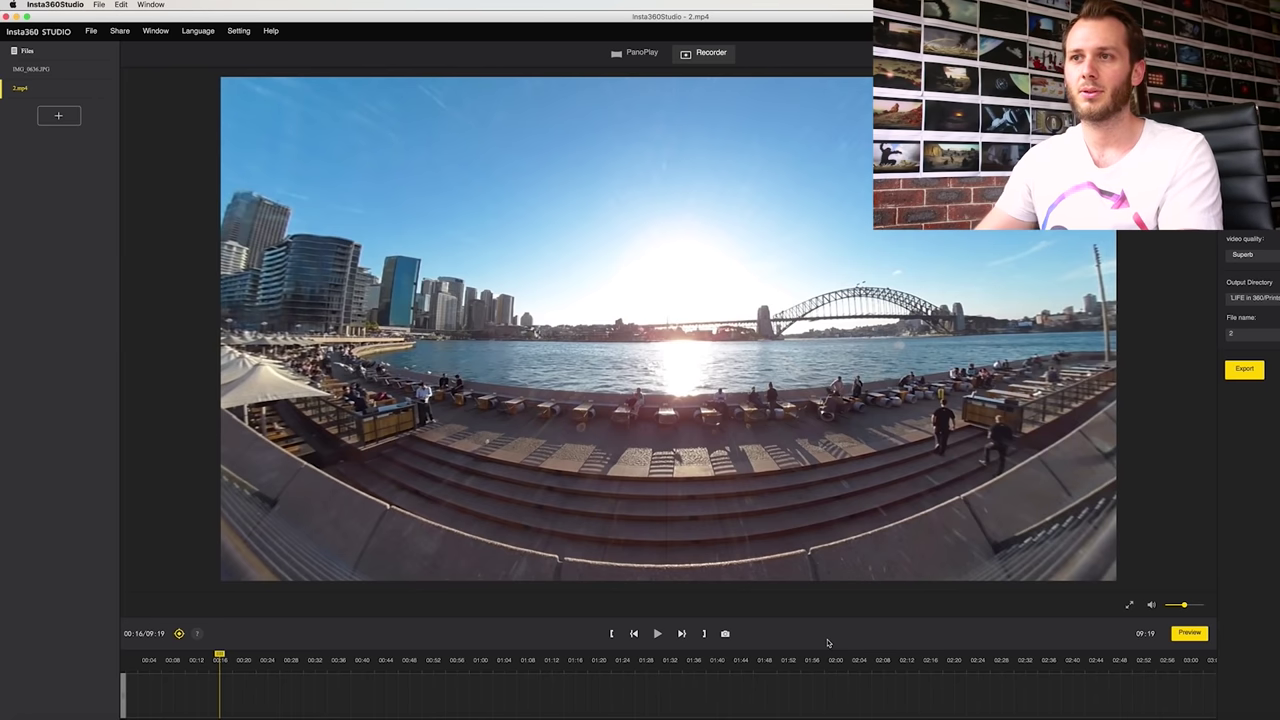
left_click_drag(222, 660, 766, 658)
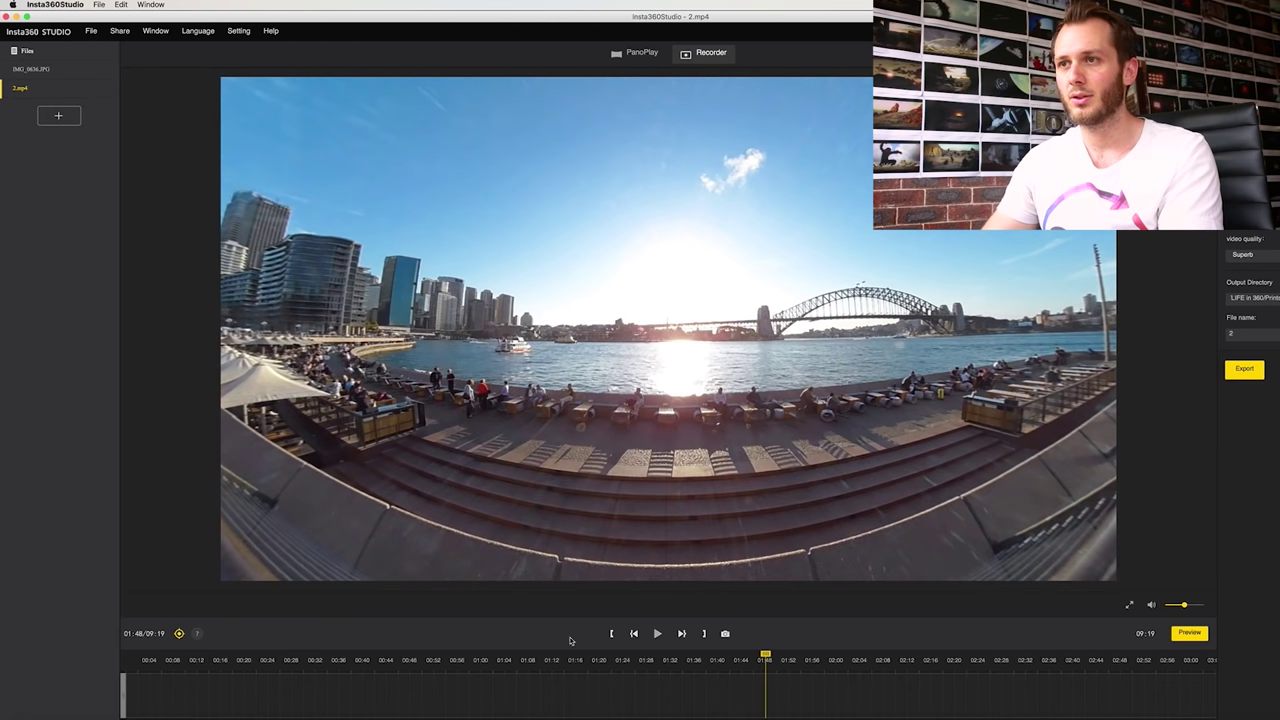
mouse_move(767, 657)
left_mouse_down()
mouse_move(606, 660)
mouse_move(747, 660)
left_mouse_up()
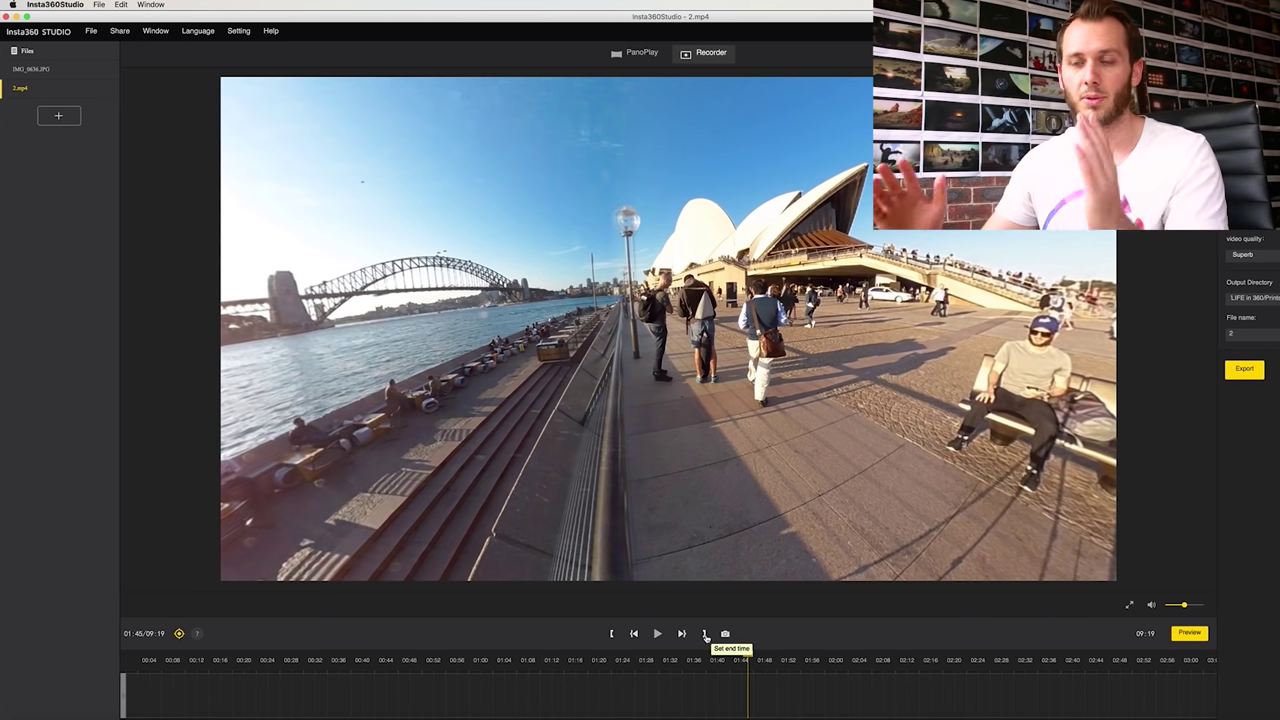
left_click(705, 635)
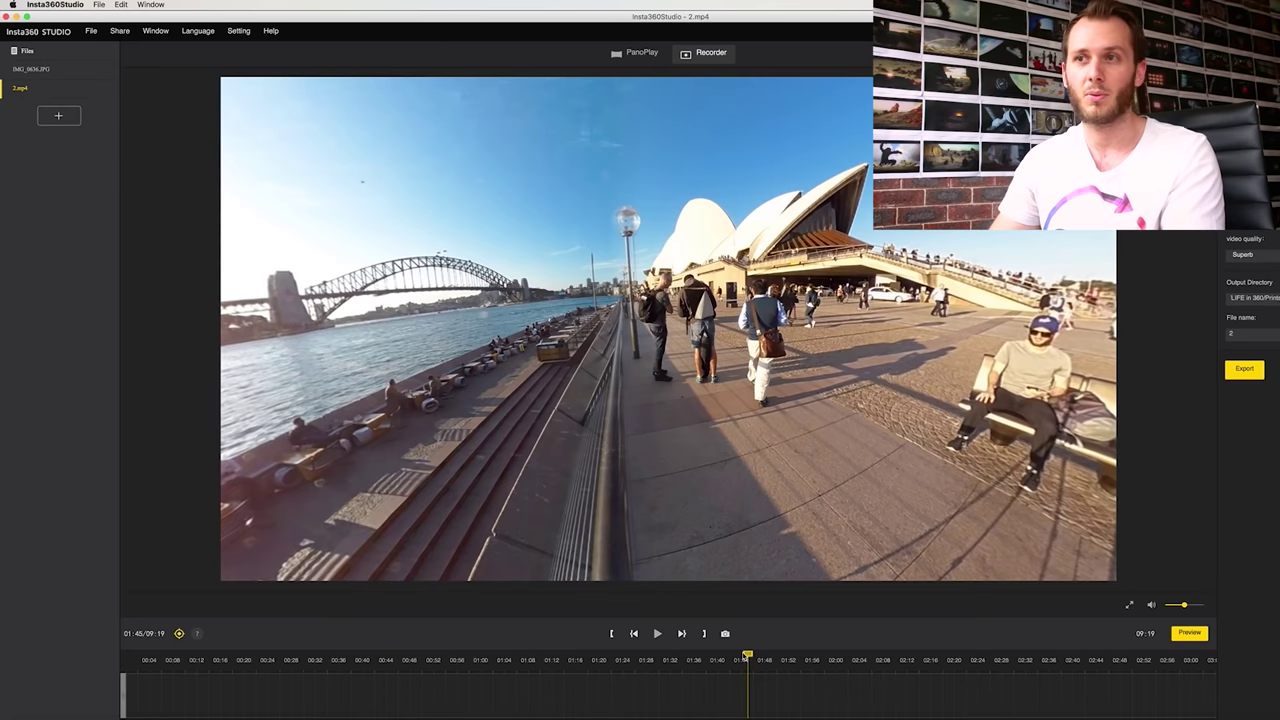
Step: Set the clip's start at 00:11 and end at 01:59, then play the trimmed section
mouse_move(743, 668)
left_mouse_down()
mouse_move(624, 657)
mouse_move(146, 683)
mouse_move(191, 680)
left_mouse_up()
left_click(611, 633)
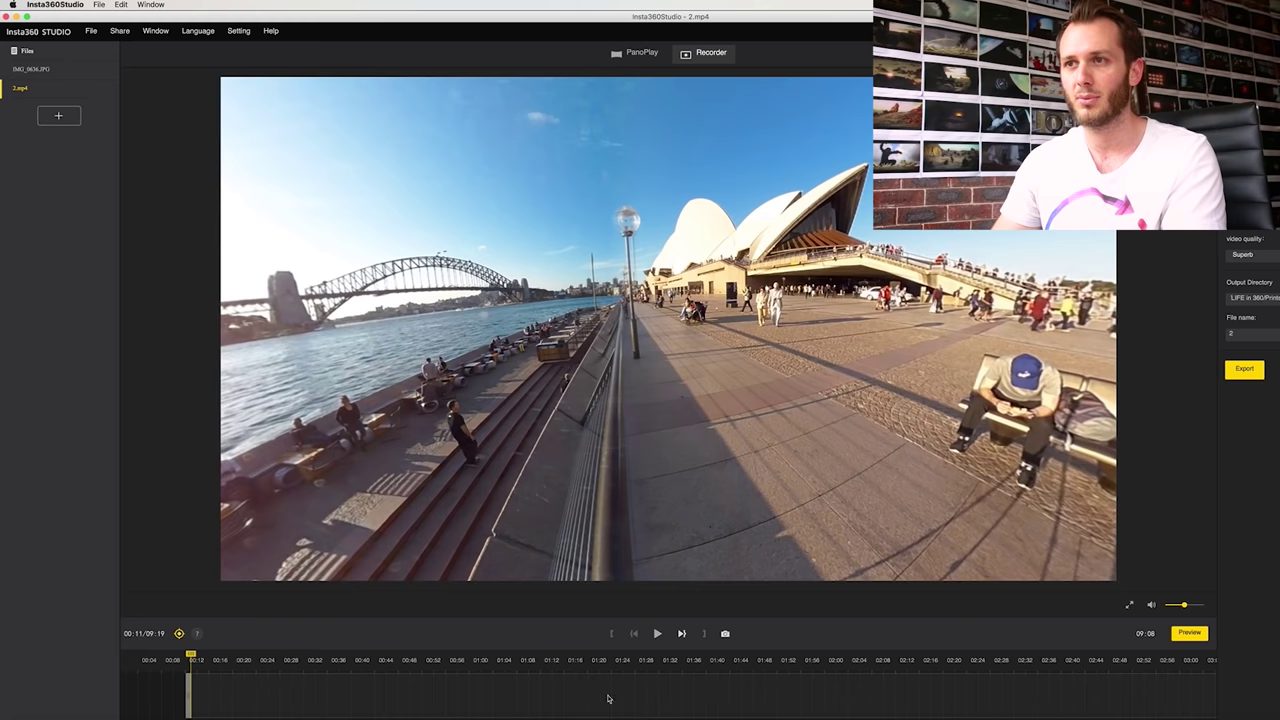
left_click_drag(191, 656, 839, 655)
left_click(704, 634)
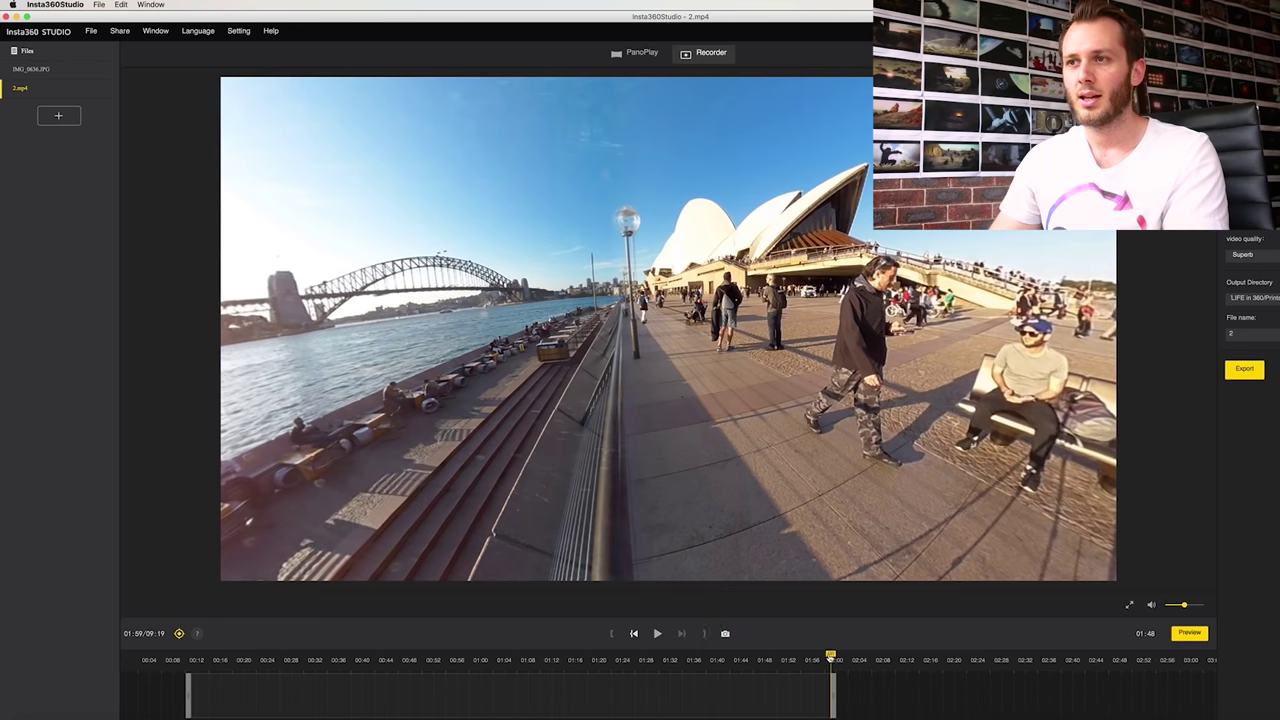
left_click_drag(790, 658, 394, 659)
key("space")
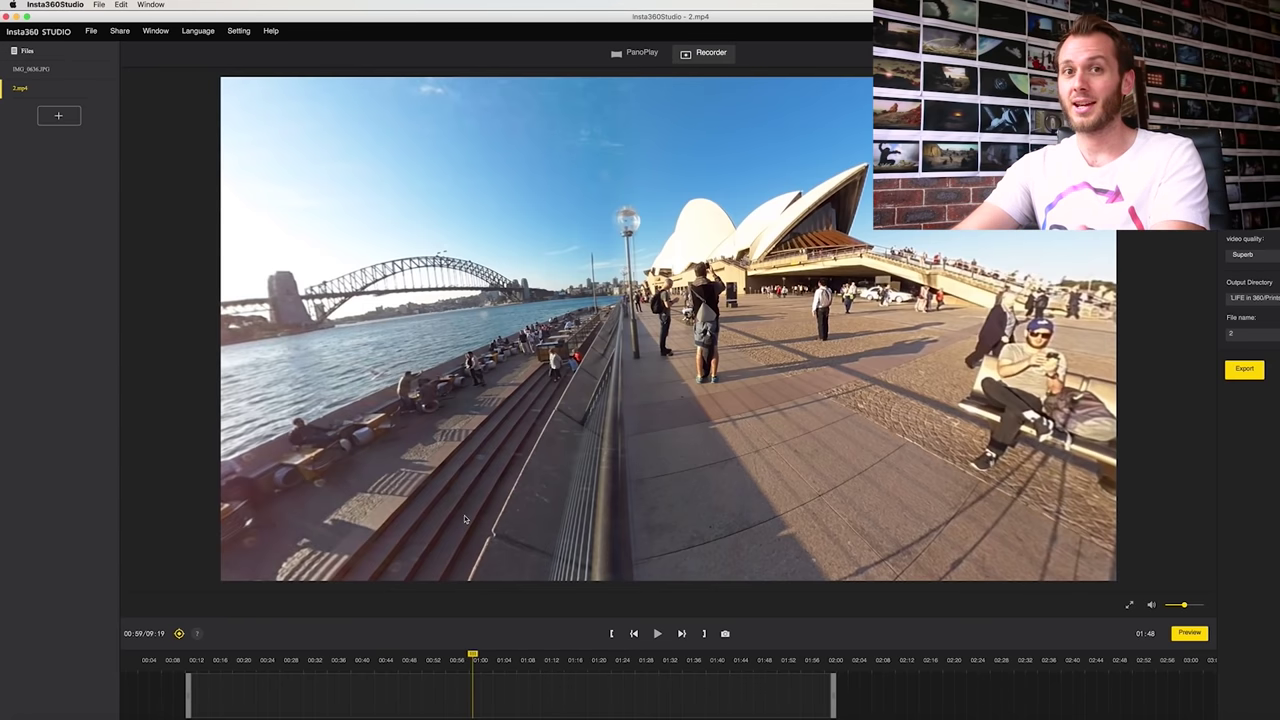
Step: Add a camera keyframe at 00:12, tilt the view straight down, and move toward 00:19
left_click_drag(476, 656, 206, 663)
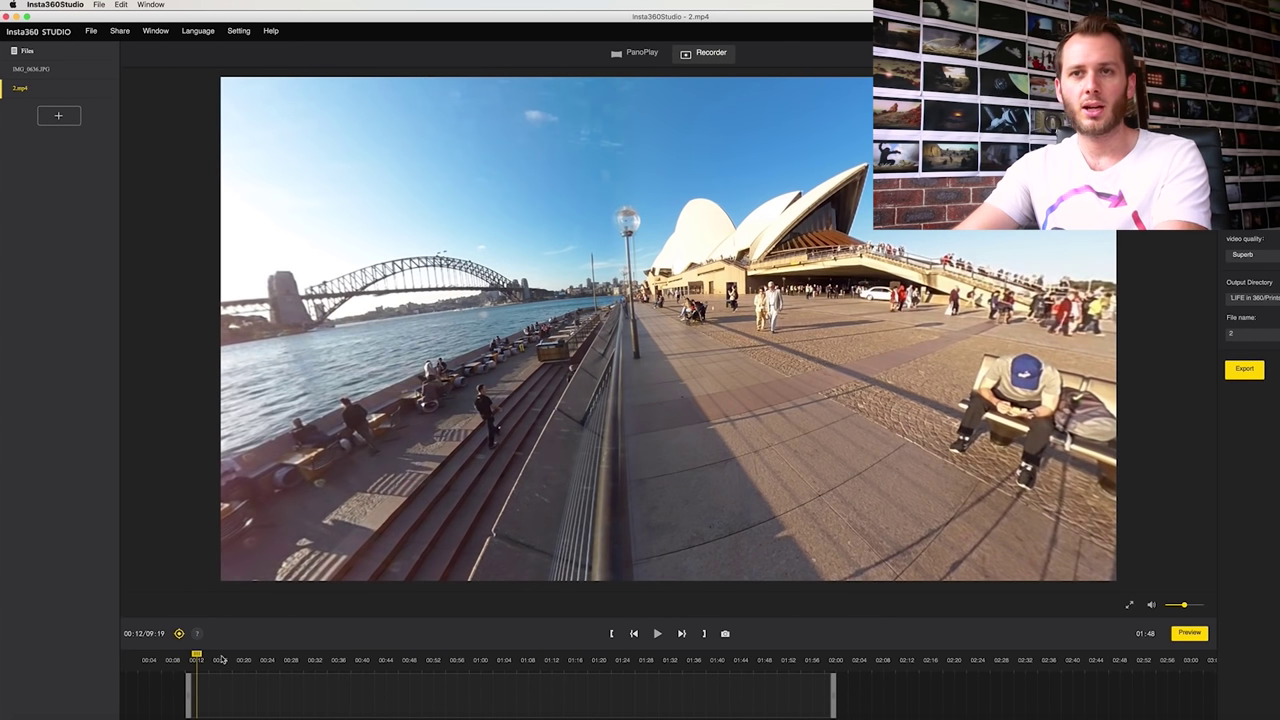
left_click(179, 633)
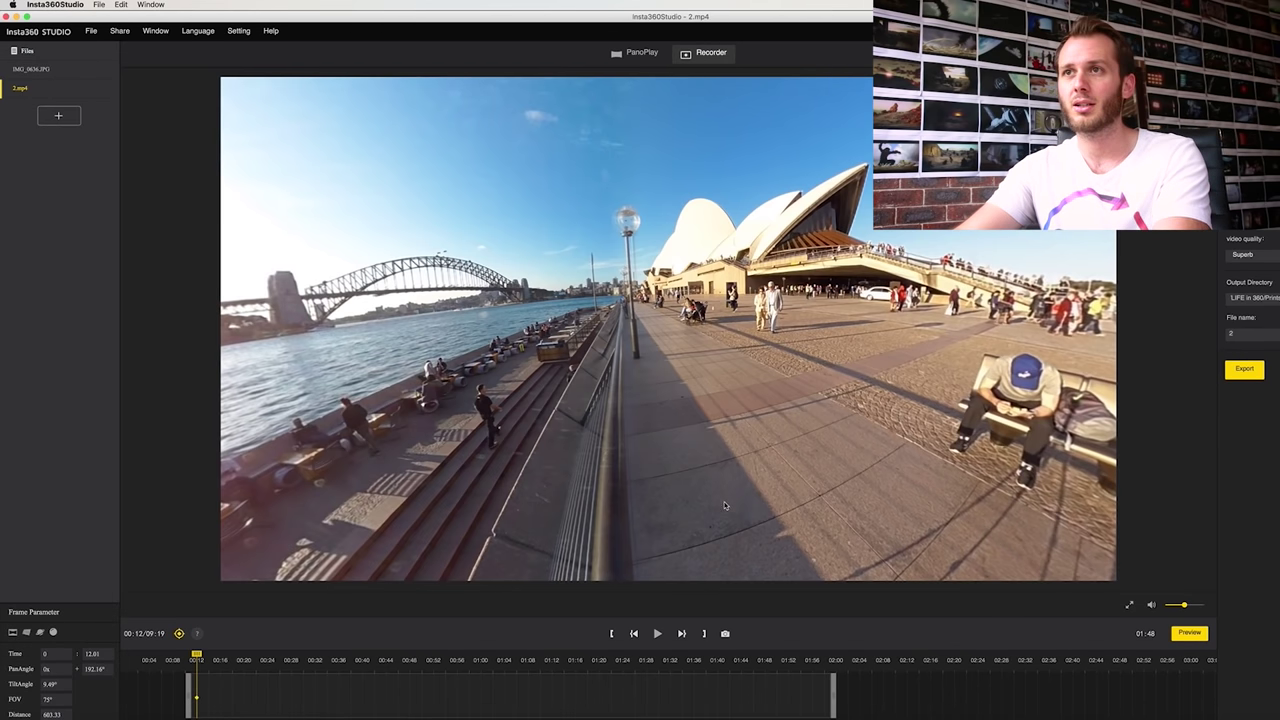
left_click_drag(706, 513, 388, 621)
left_click_drag(197, 656, 238, 658)
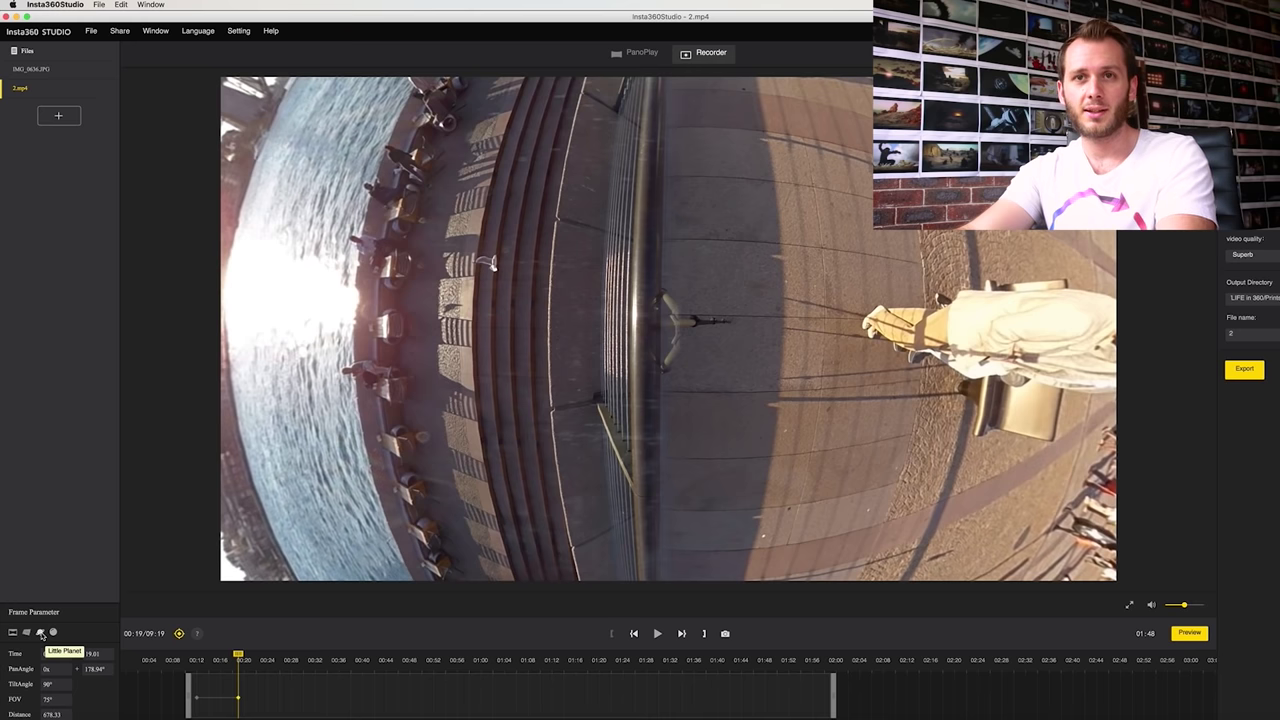
left_click(42, 634)
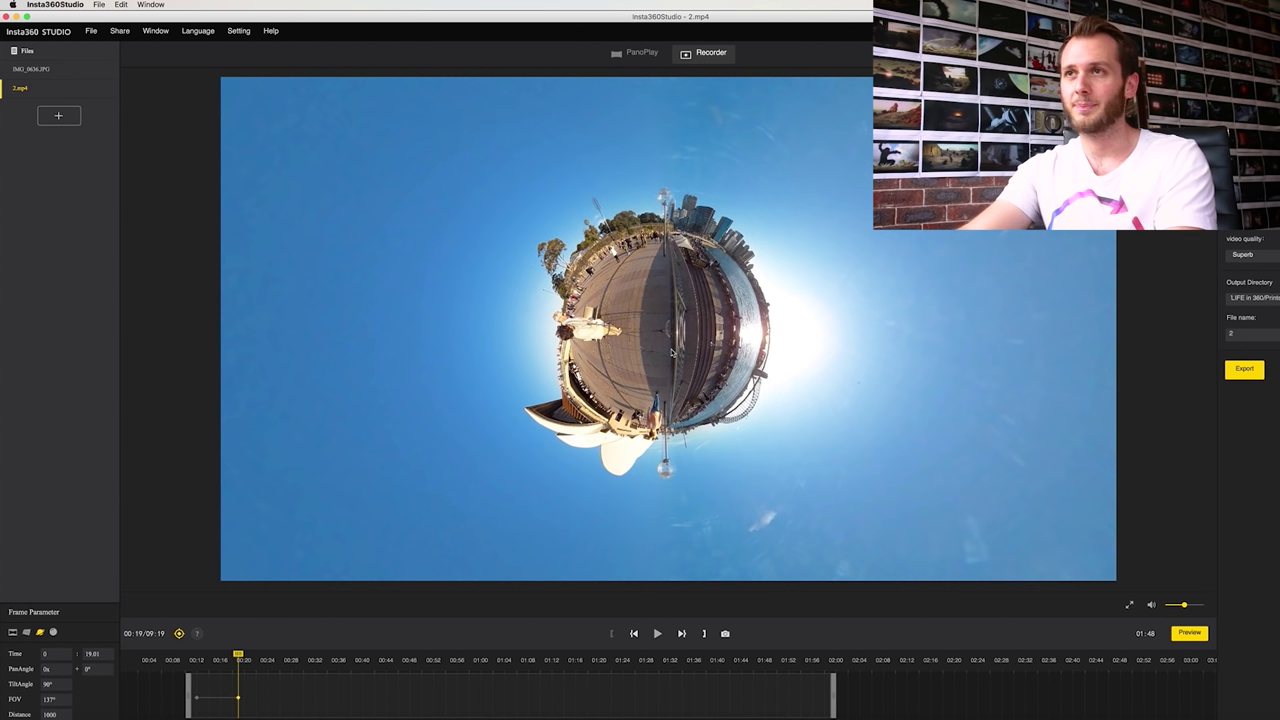
left_click(240, 660)
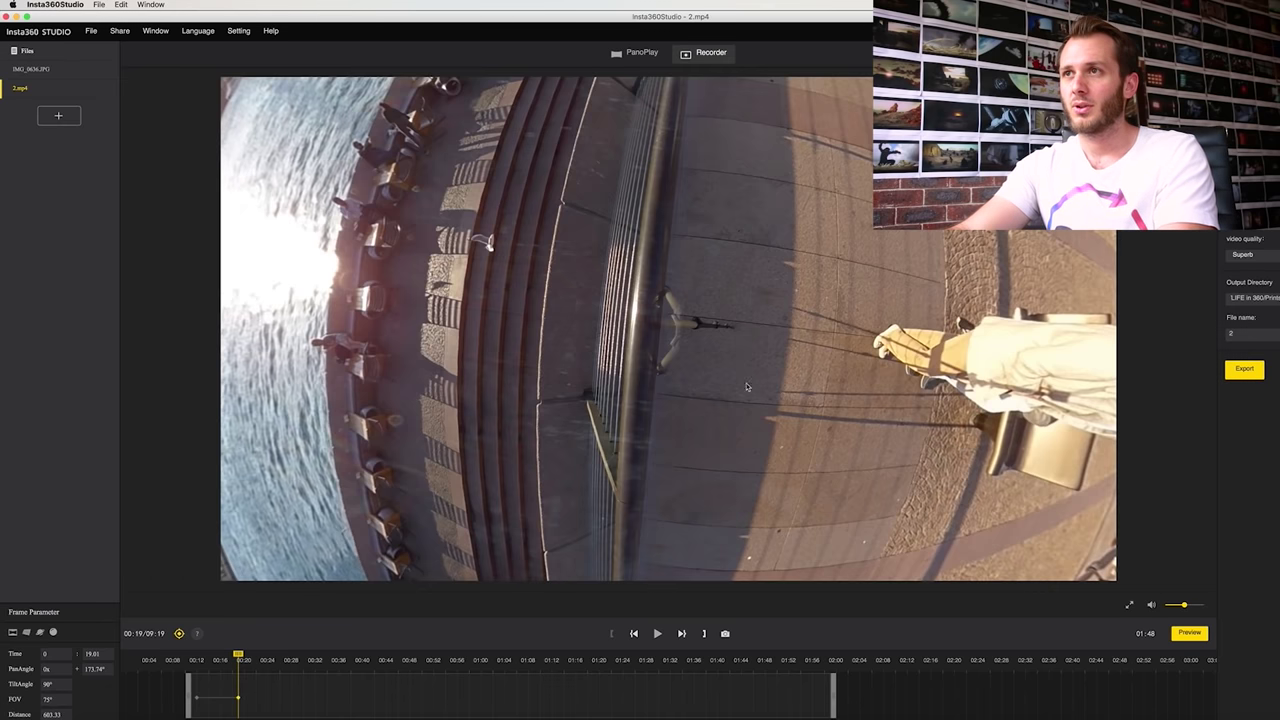
Step: Tilt back to the horizon and make the 00:19 frame a Little Planet at 127.78° FOV
left_click_drag(887, 306, 805, 500)
left_click(40, 632)
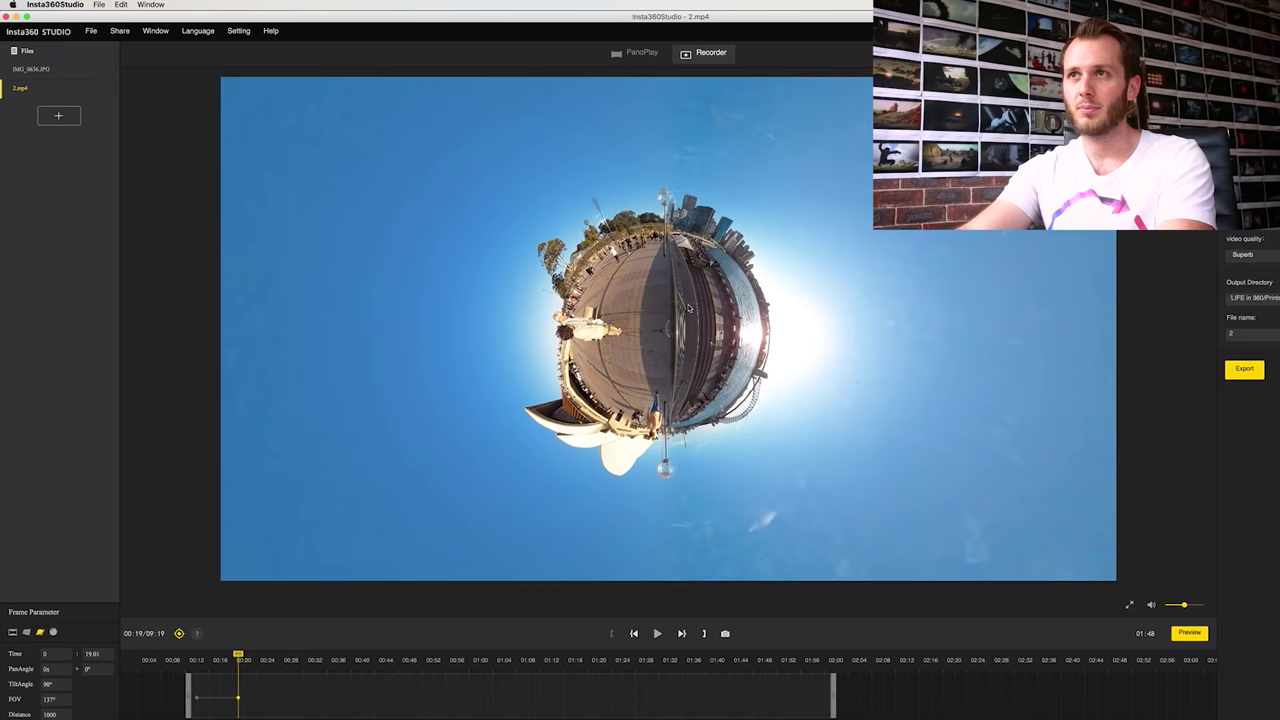
scroll(670, 331, "up", 10)
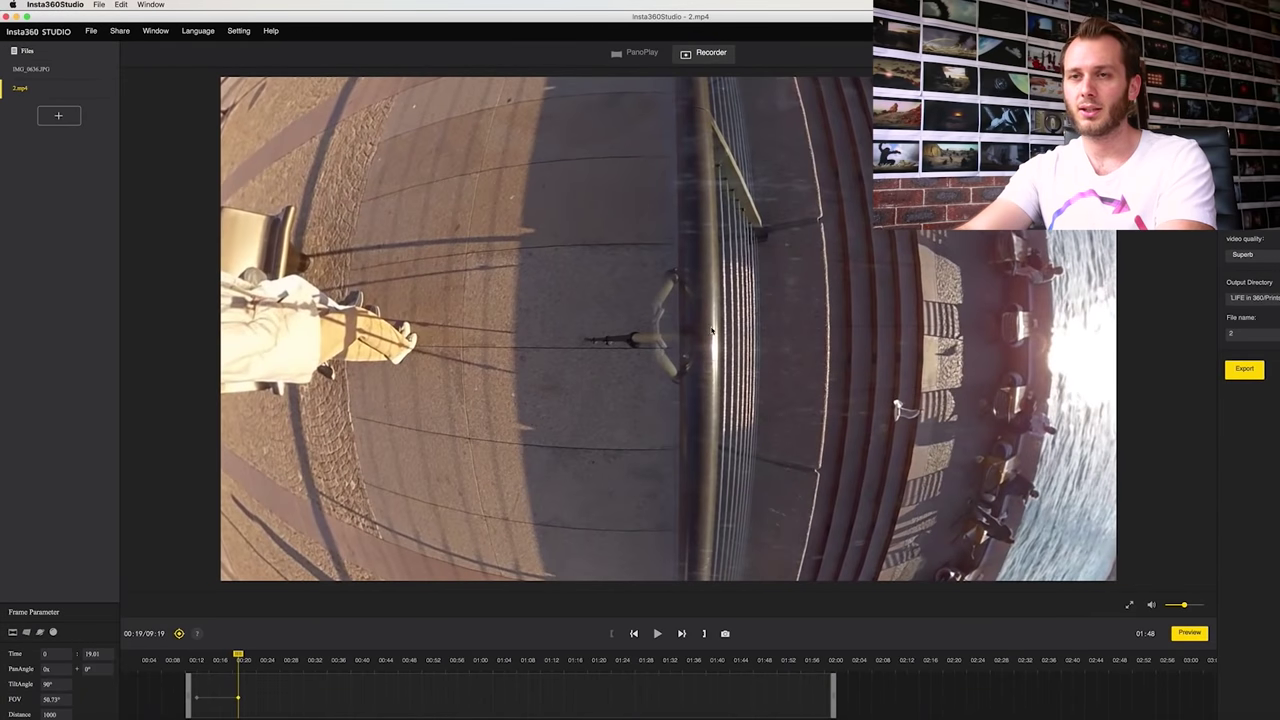
Step: Replay from 00:10 and again from 00:12 to review the transition into the little planet
left_click_drag(238, 657, 191, 658)
key("space")
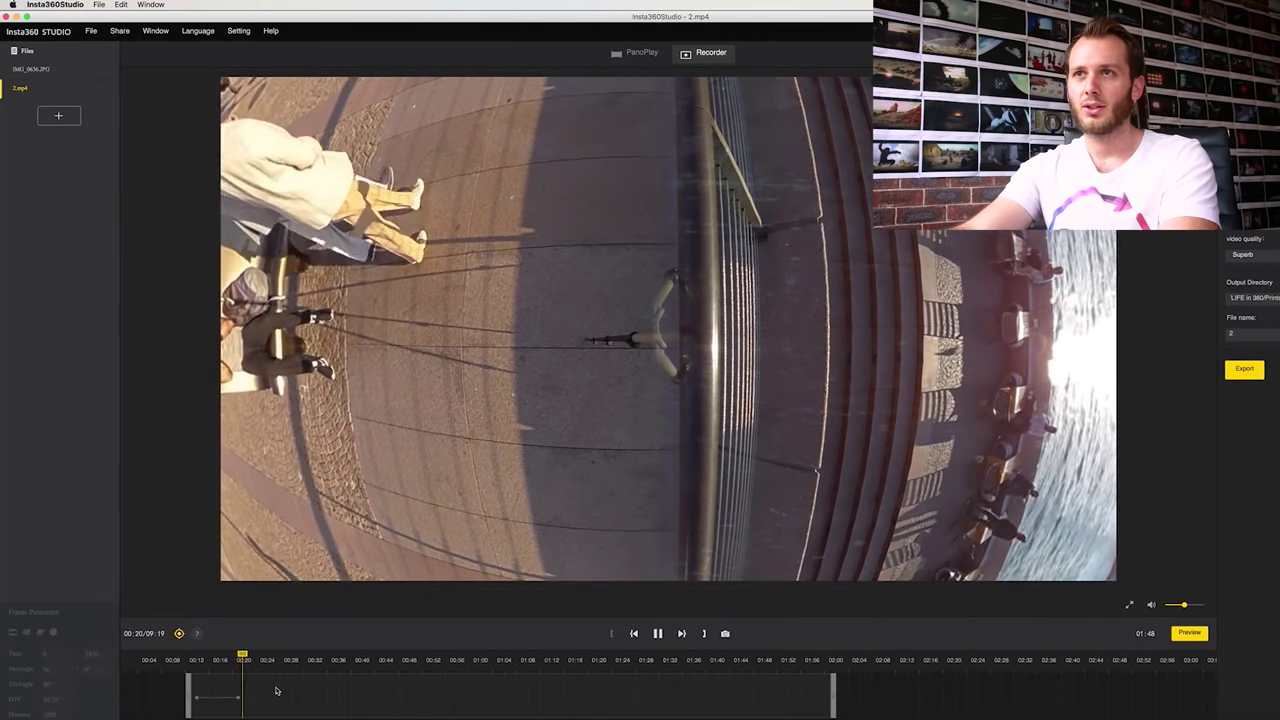
key("space")
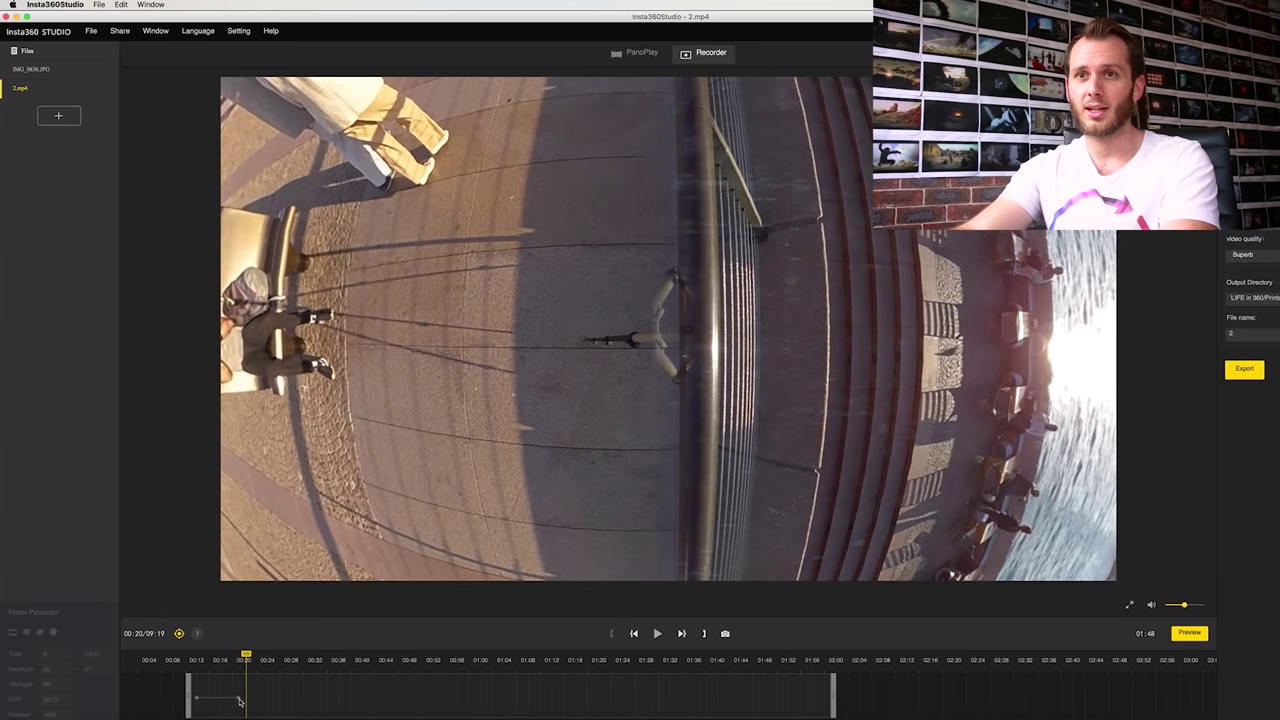
left_click(240, 701)
scroll(612, 268, "down", 10)
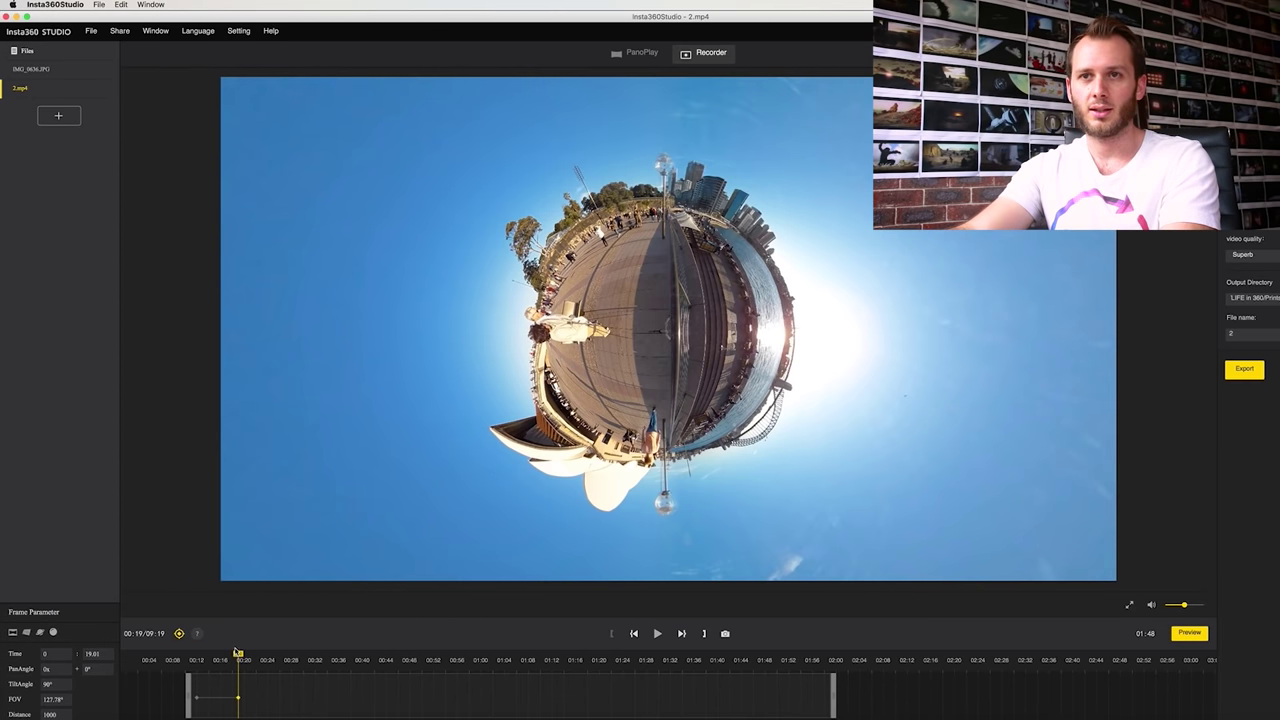
left_click_drag(238, 655, 195, 656)
key("space")
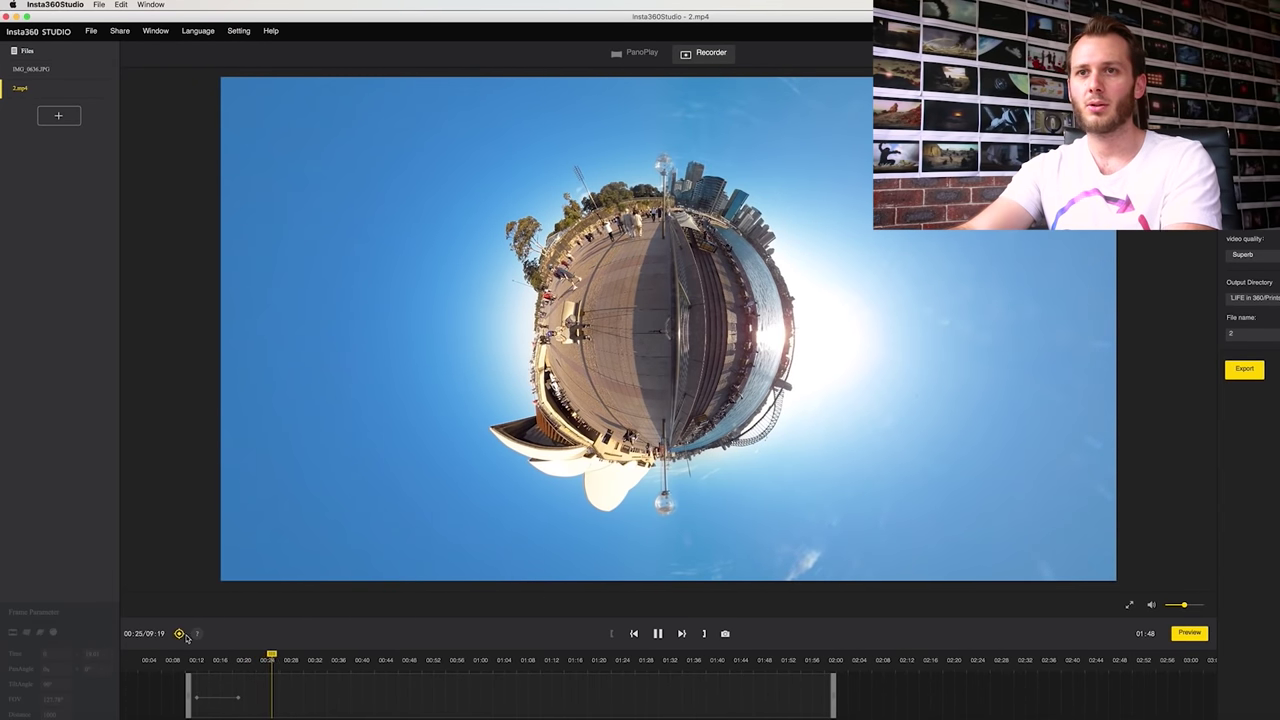
Step: Pause at 00:25, add a keyframe there and tilt its view slightly
key("space")
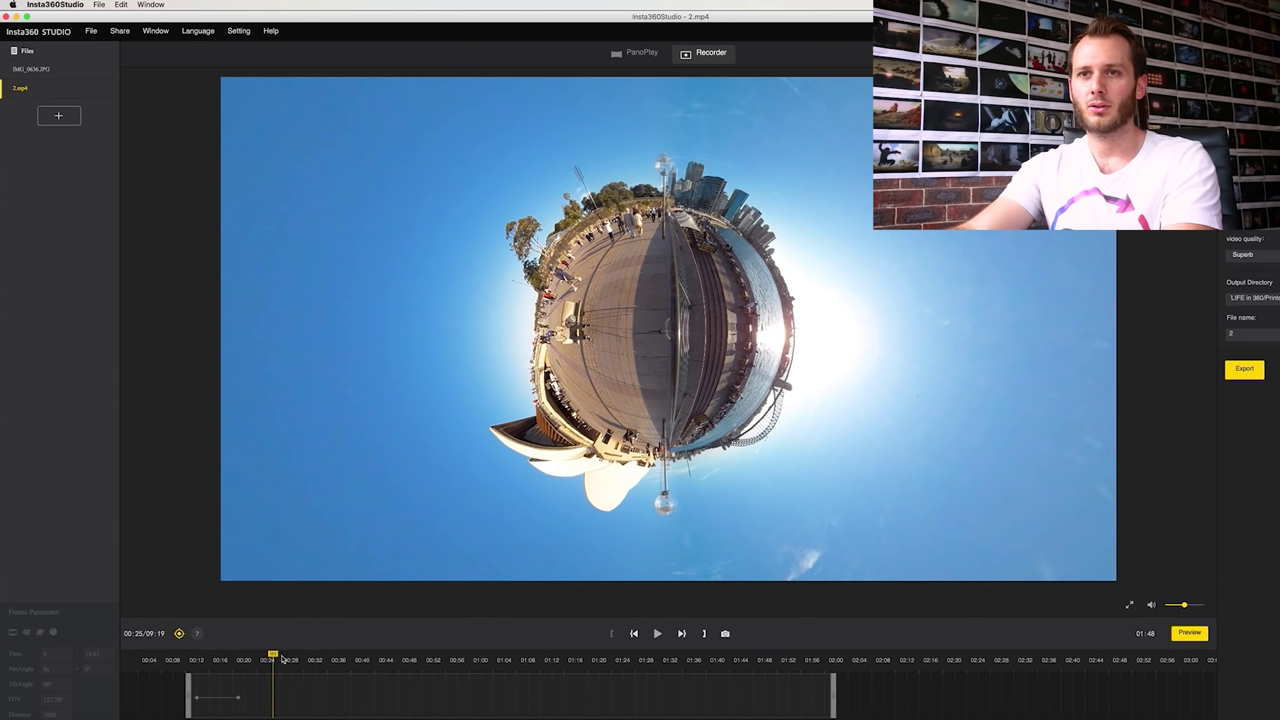
left_click_drag(272, 655, 278, 655)
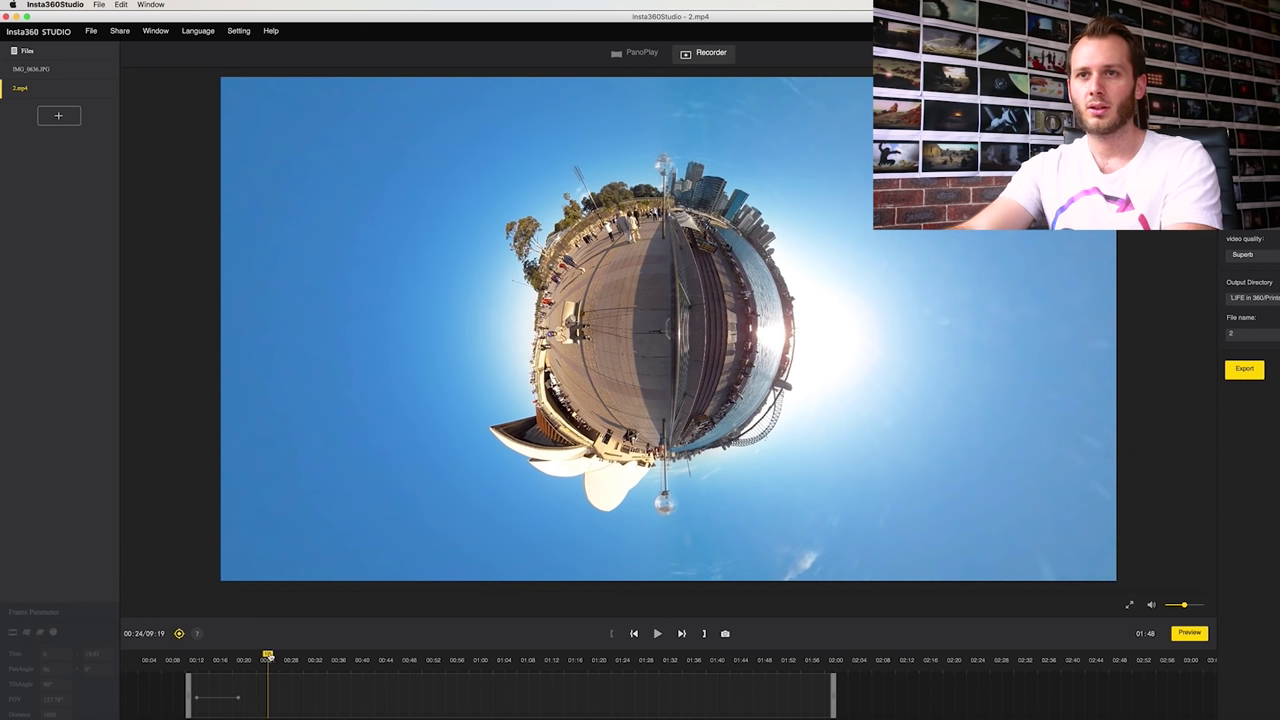
left_click_drag(278, 655, 273, 655)
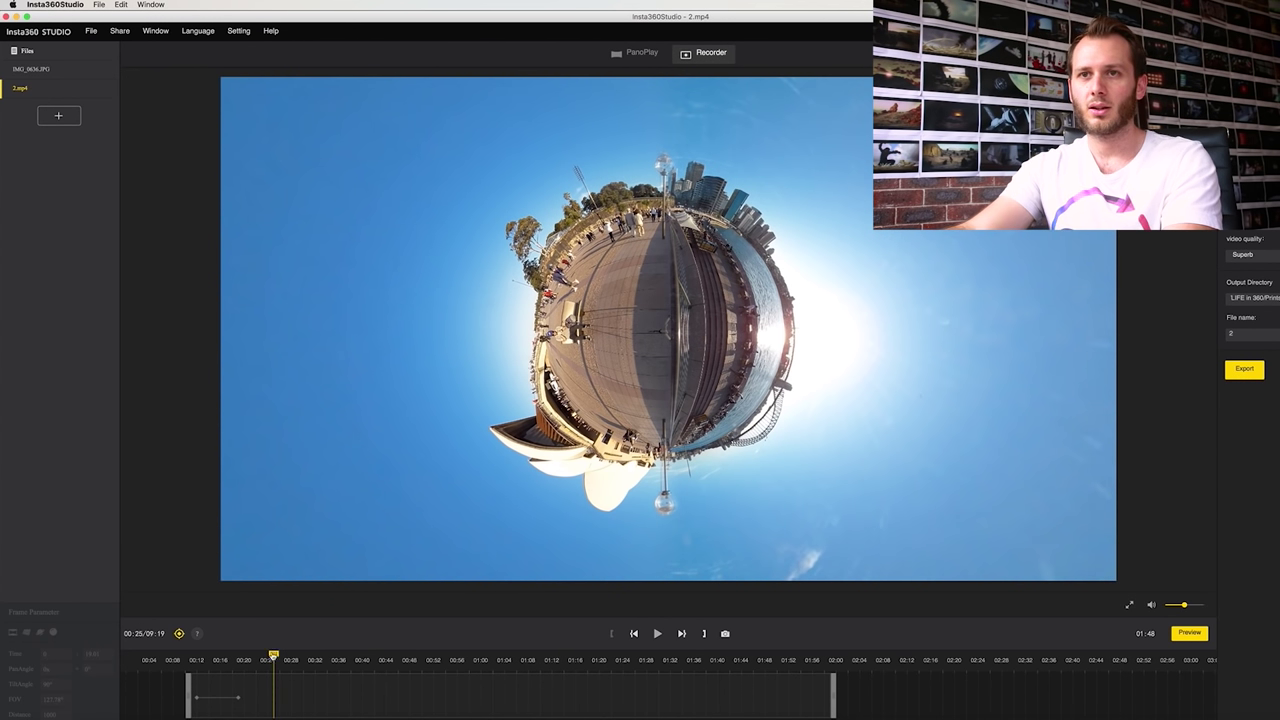
left_click(179, 633)
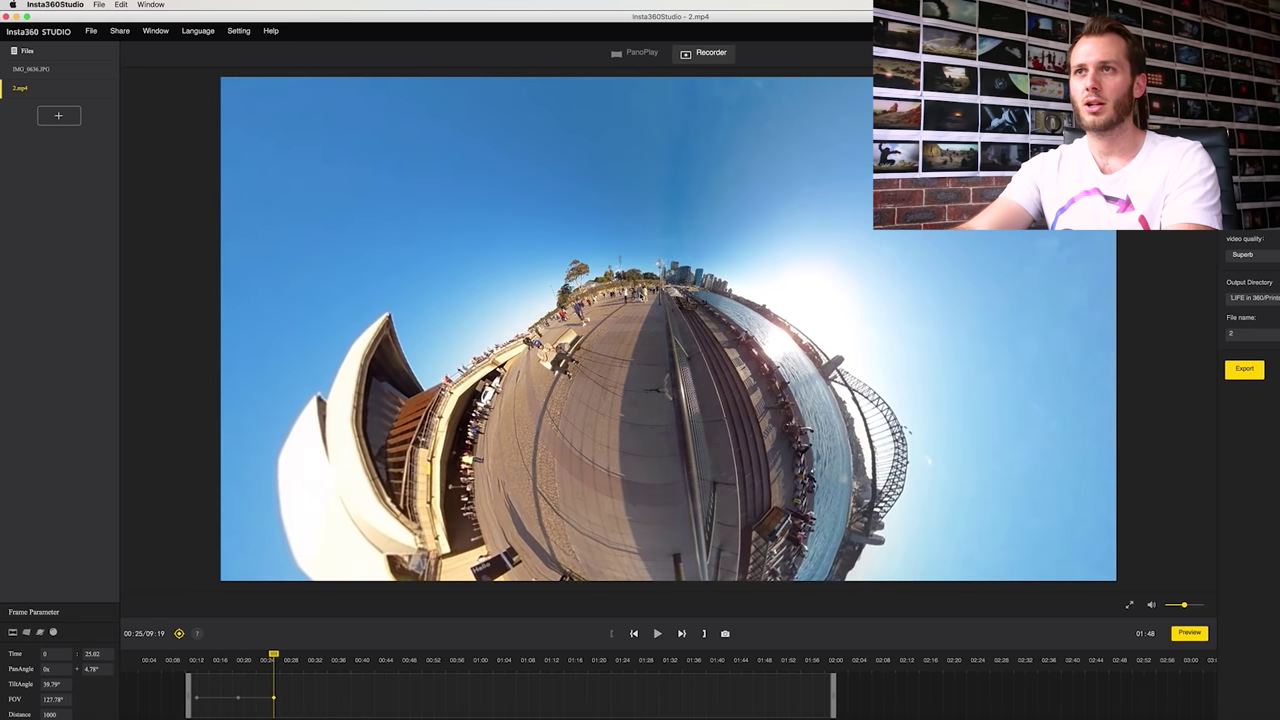
scroll(628, 308, "up", 5)
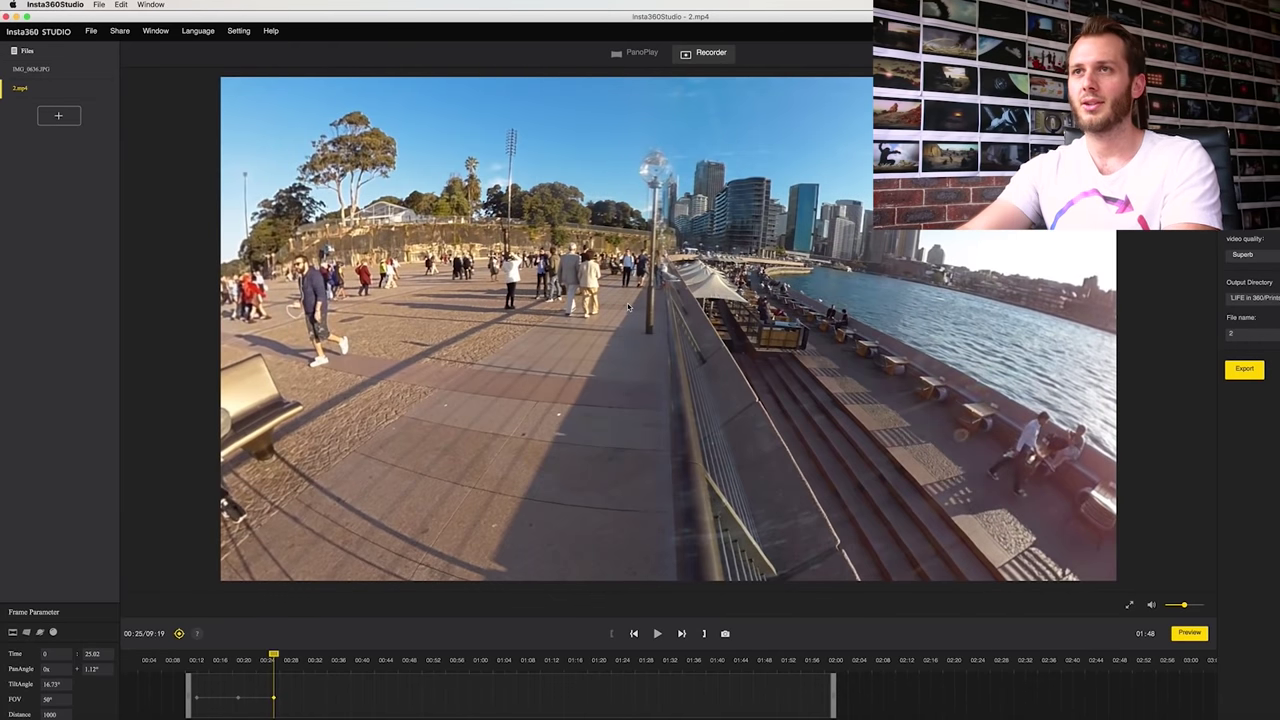
left_click_drag(637, 290, 640, 302)
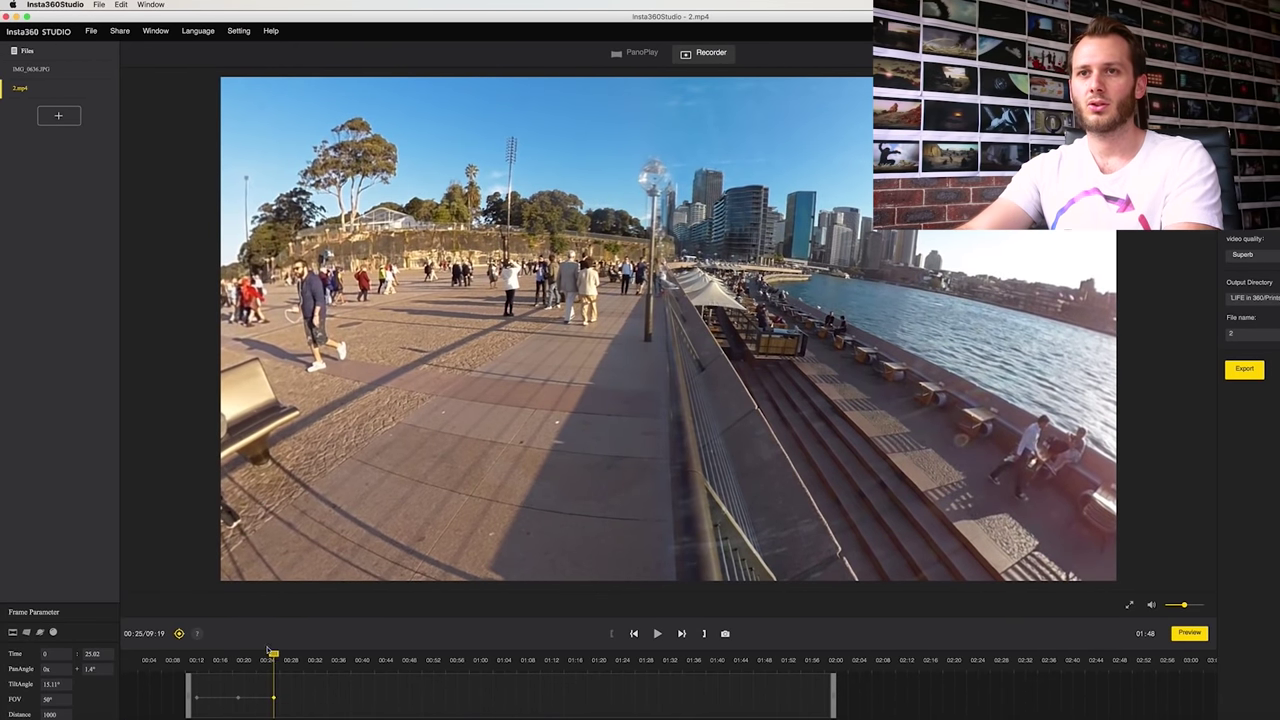
Step: Replay the animation from about 00:17 to around 00:31
left_click_drag(262, 657, 228, 659)
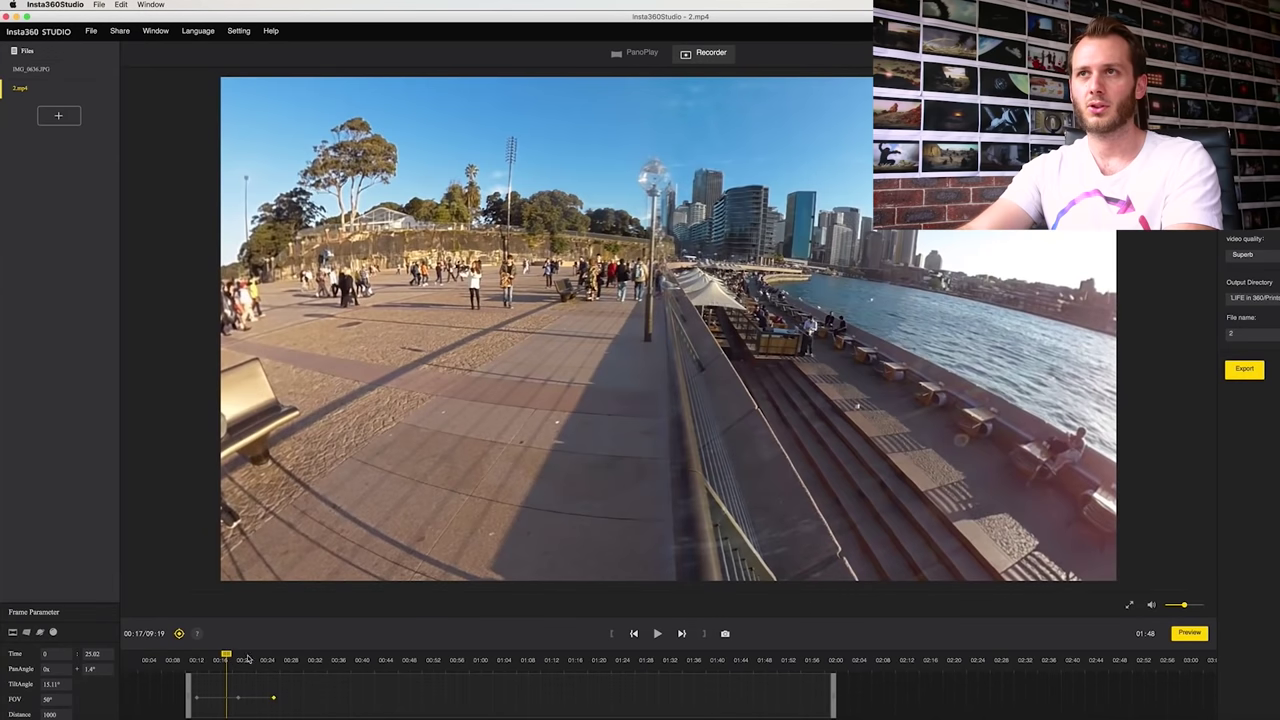
key("space")
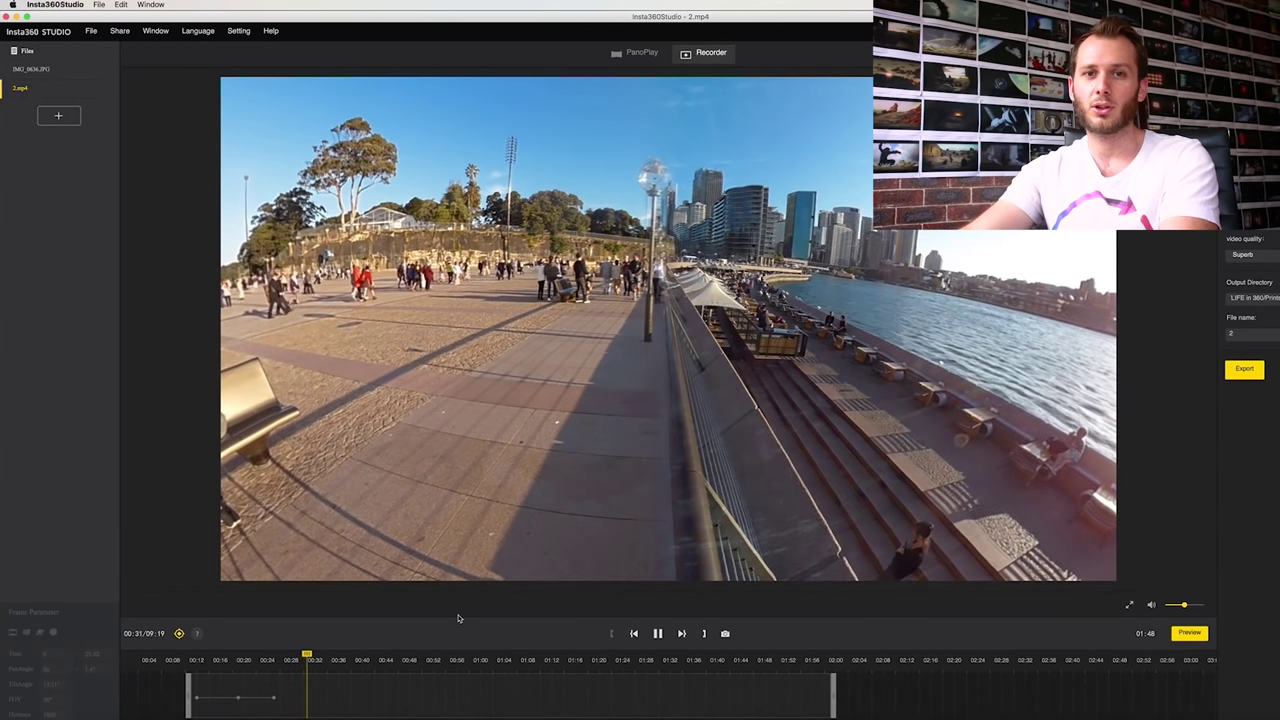
key("space")
key("space")
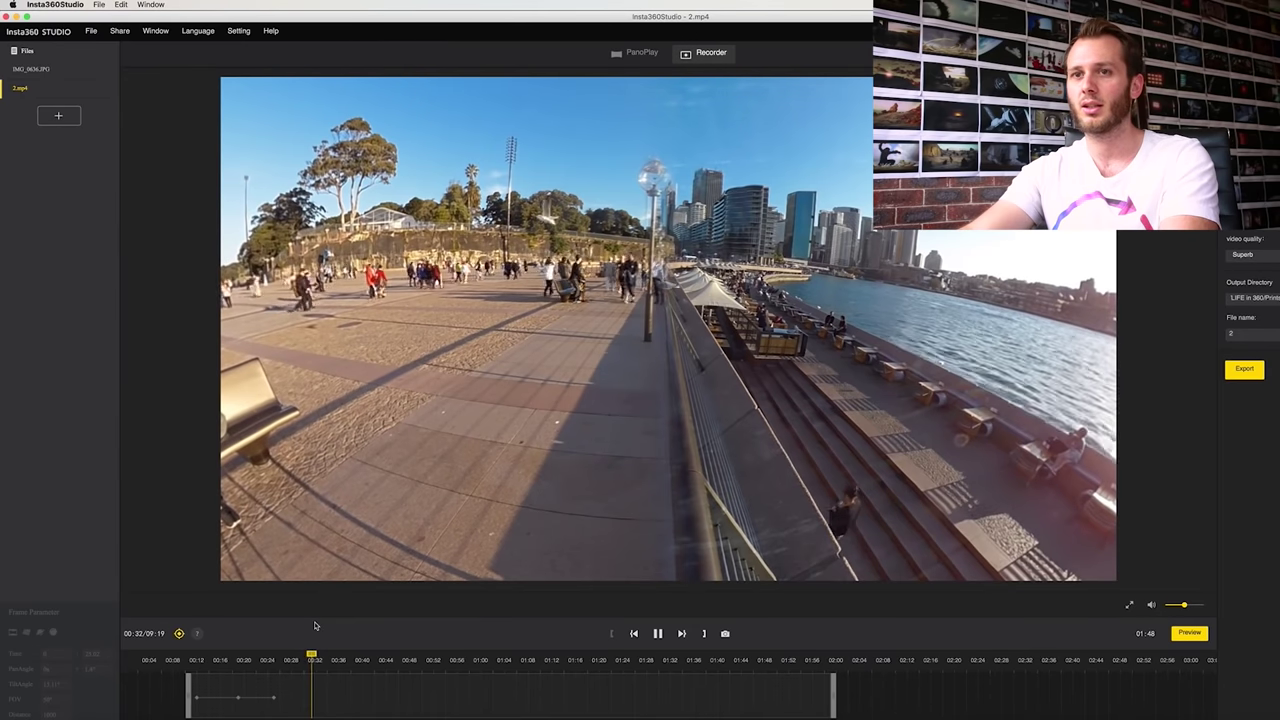
Step: Add a keyframe at 00:32 showing a sky-centred tiny planet with FOV raised to 114°
left_click(179, 633)
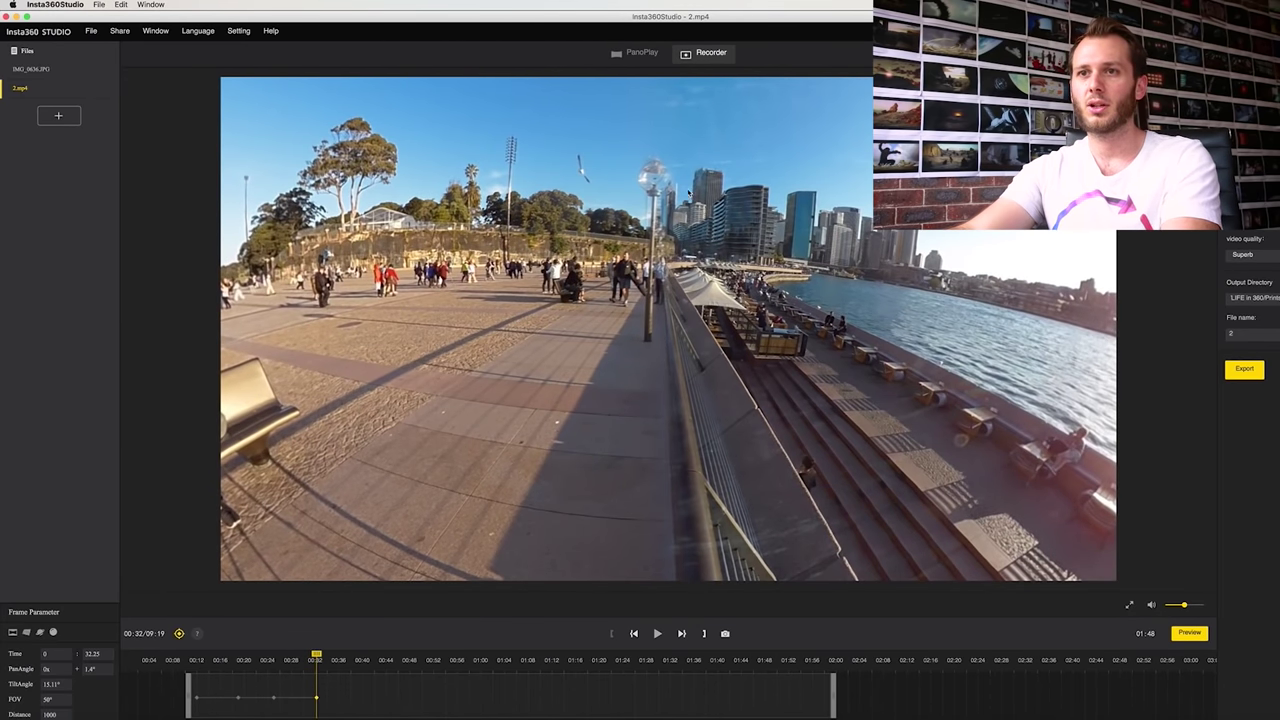
left_click_drag(635, 203, 638, 451)
scroll(627, 376, "down", 5)
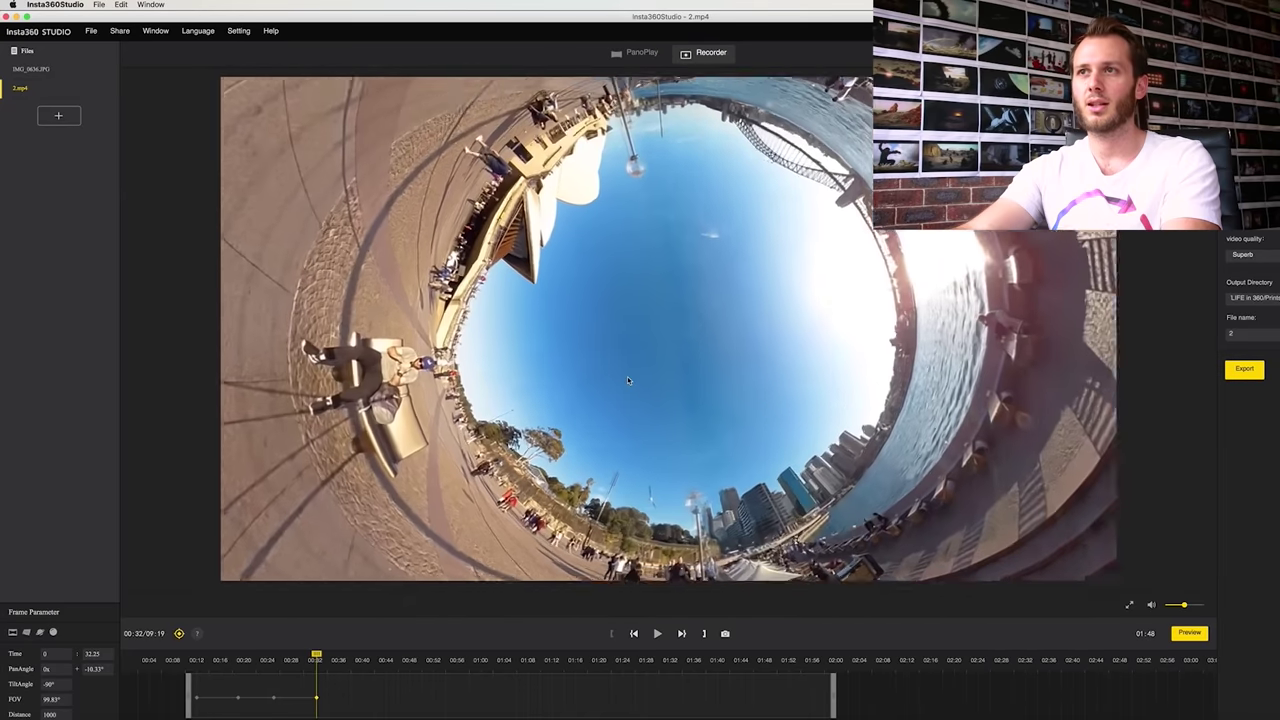
left_click_drag(628, 380, 668, 419)
scroll(668, 419, "down", 3)
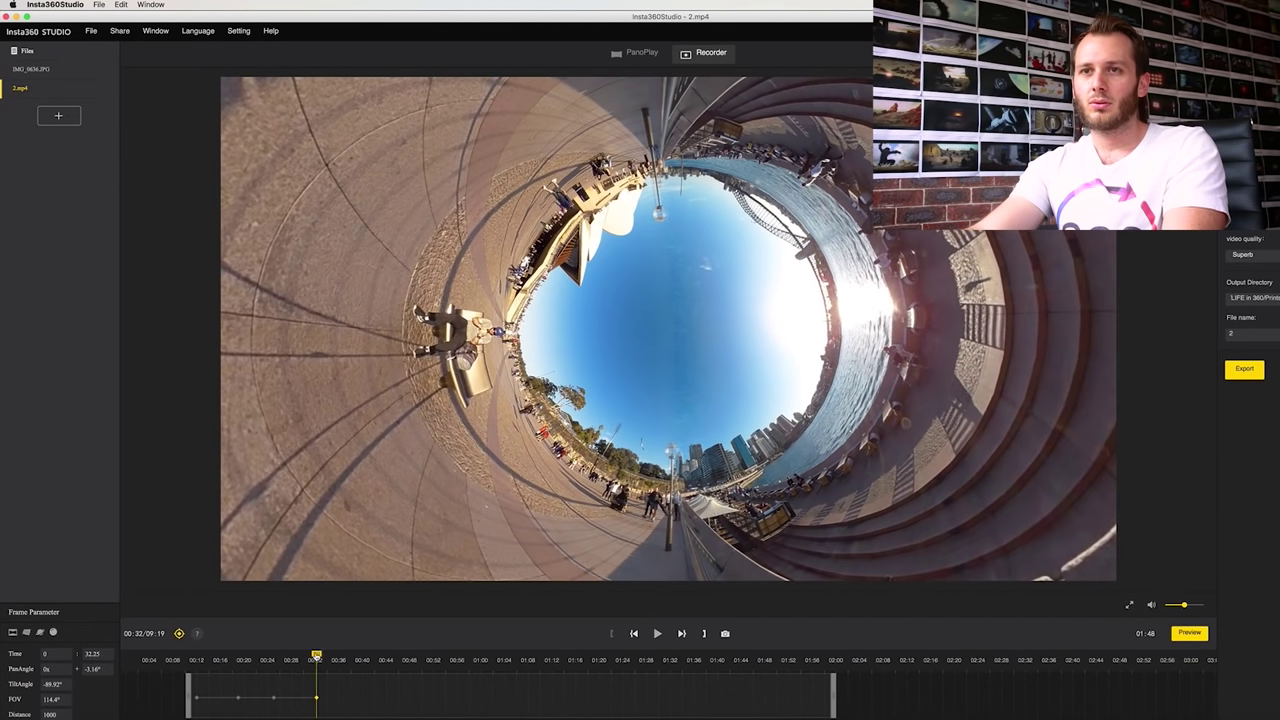
Step: Replay the animation from about 00:21 and stop at 00:39
left_click_drag(316, 656, 251, 656)
key("space")
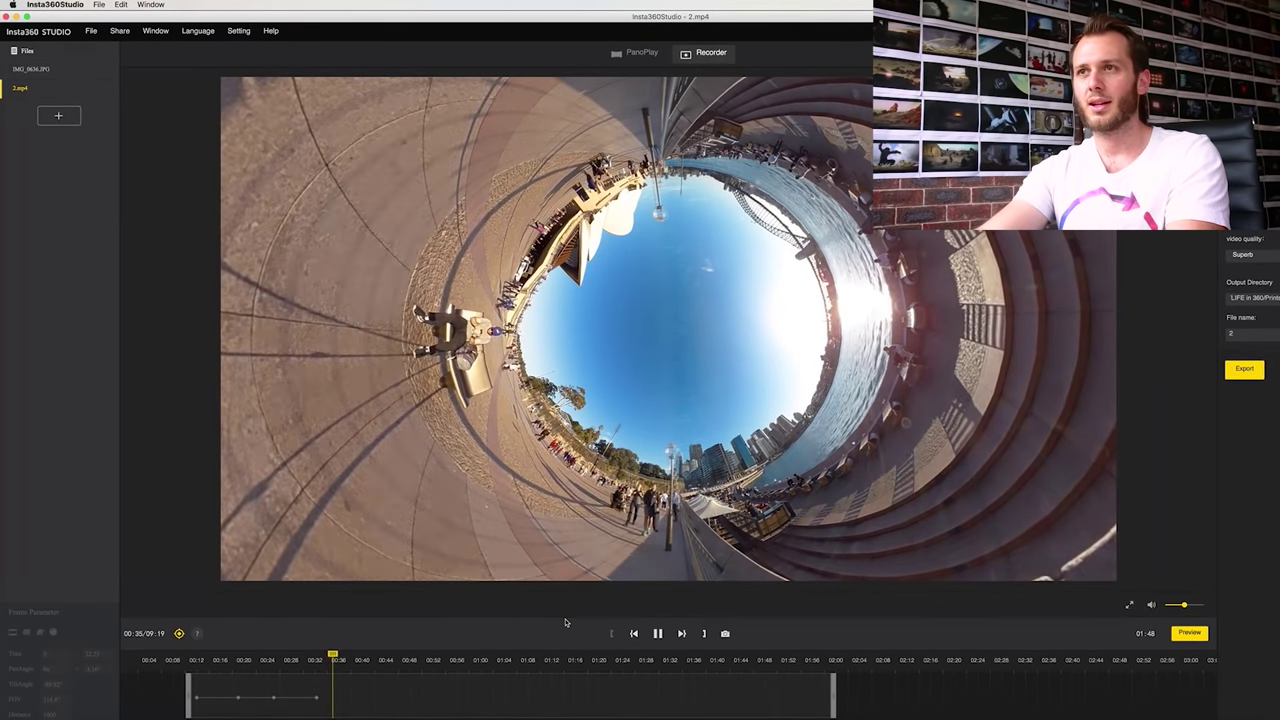
left_click(358, 653)
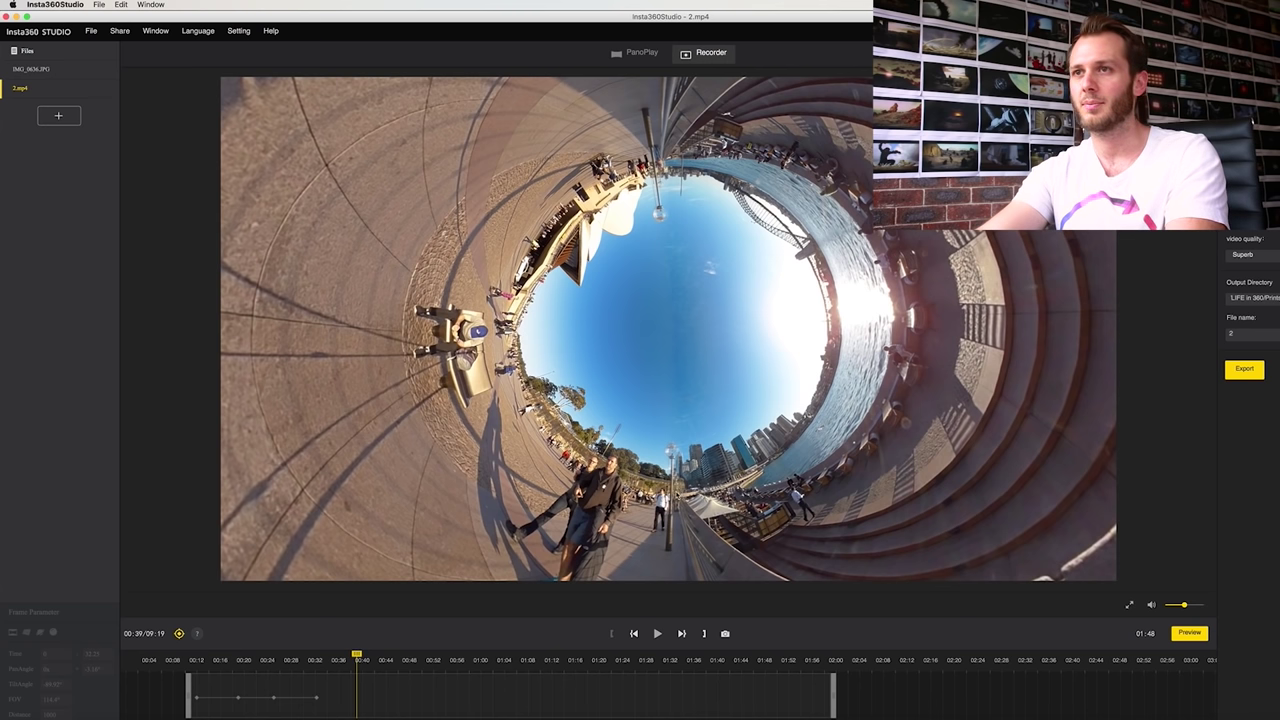
Step: Add a keyframe at 00:39 showing a ground-centred tiny planet, then play through it from about 00:31
left_click(178, 633)
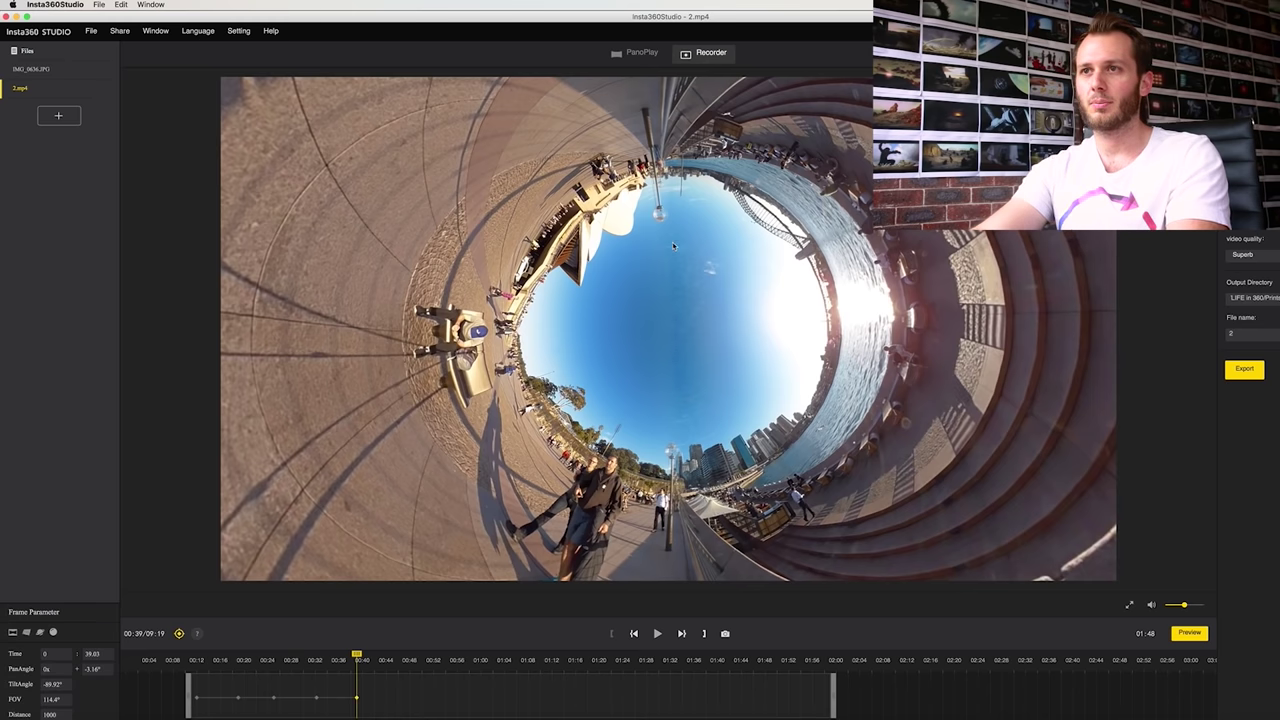
left_click_drag(663, 234, 684, 490)
left_click_drag(574, 353, 706, 305)
key("space")
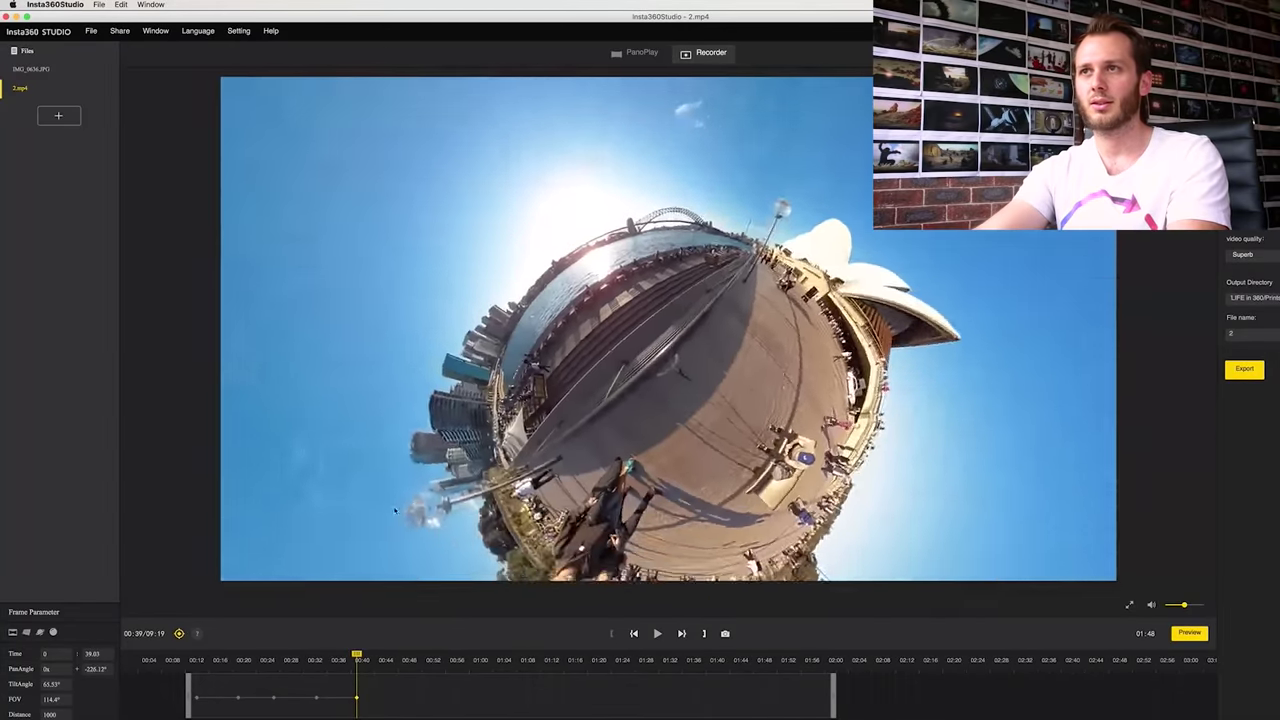
left_click(311, 657)
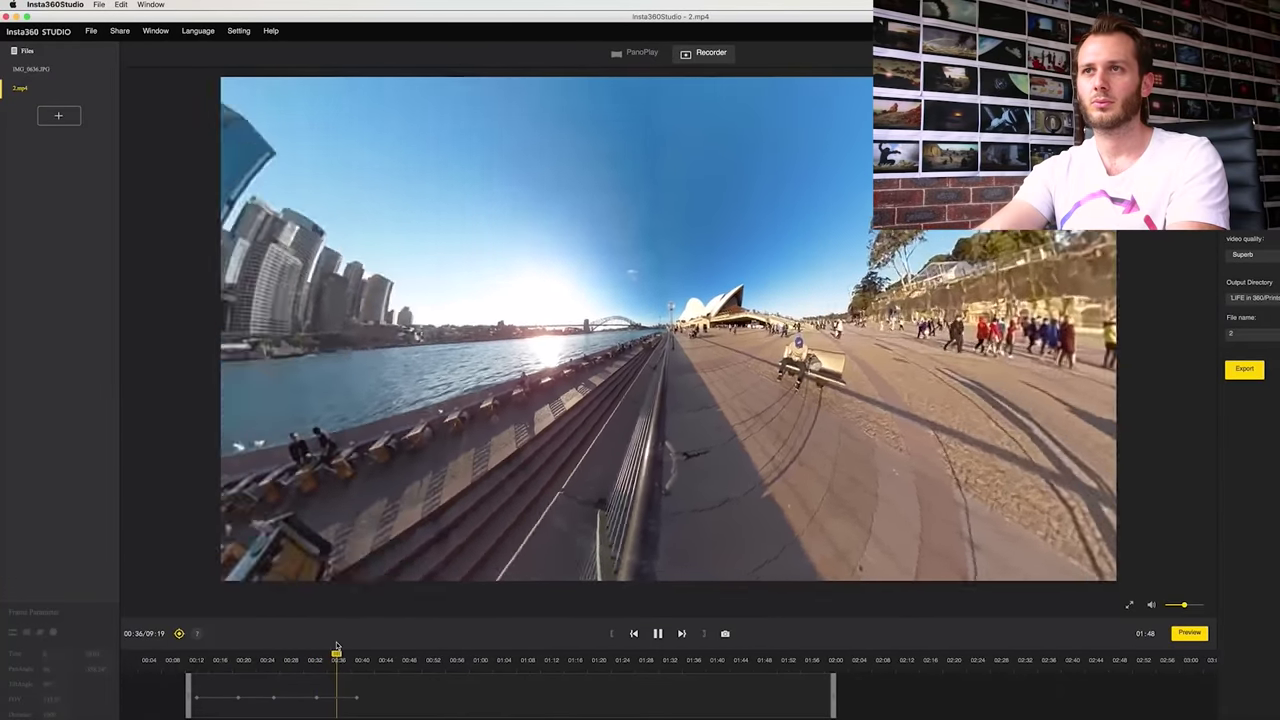
Step: Review playback past 00:39, then rewind the playhead to about 00:32
key("space")
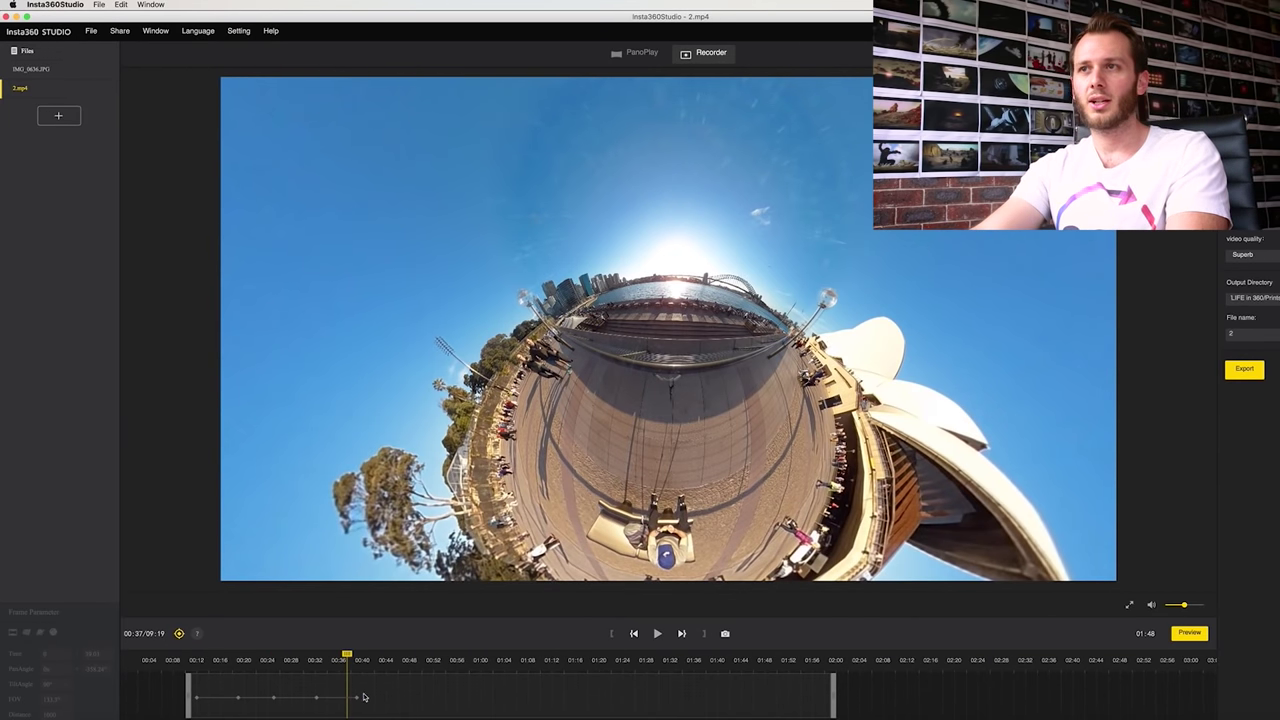
key("space")
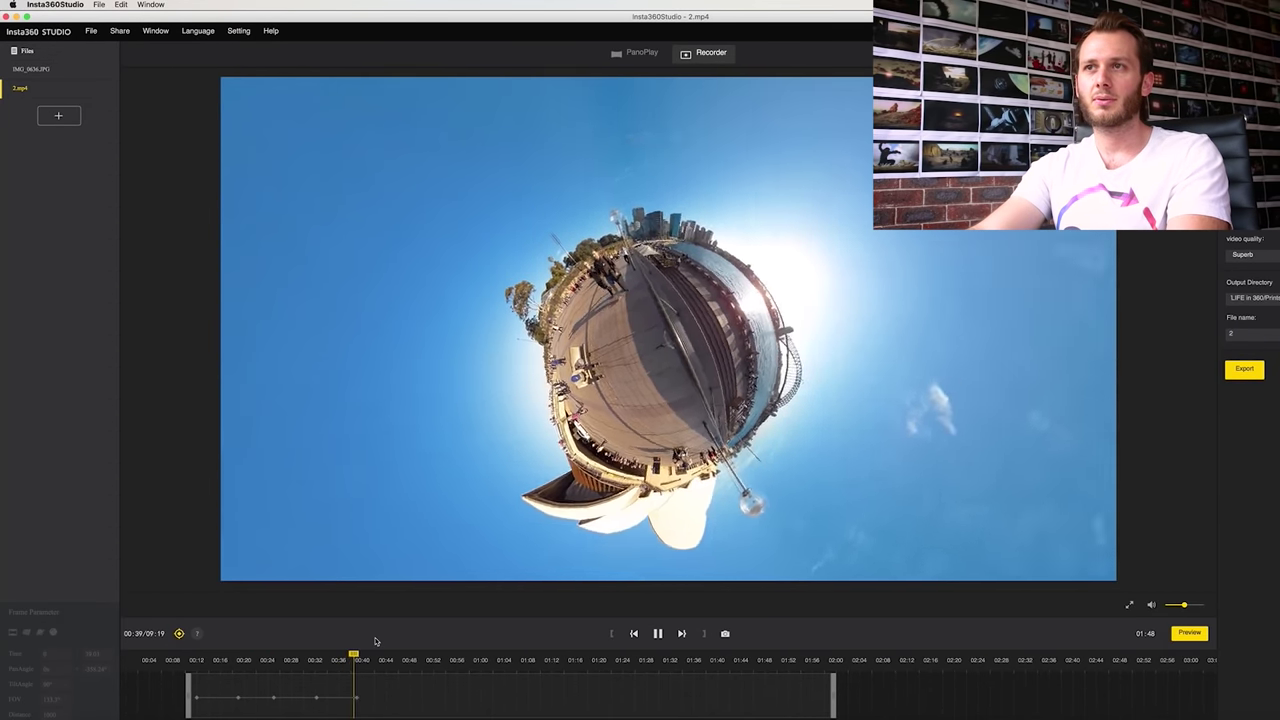
key("space")
left_click_drag(319, 655, 336, 657)
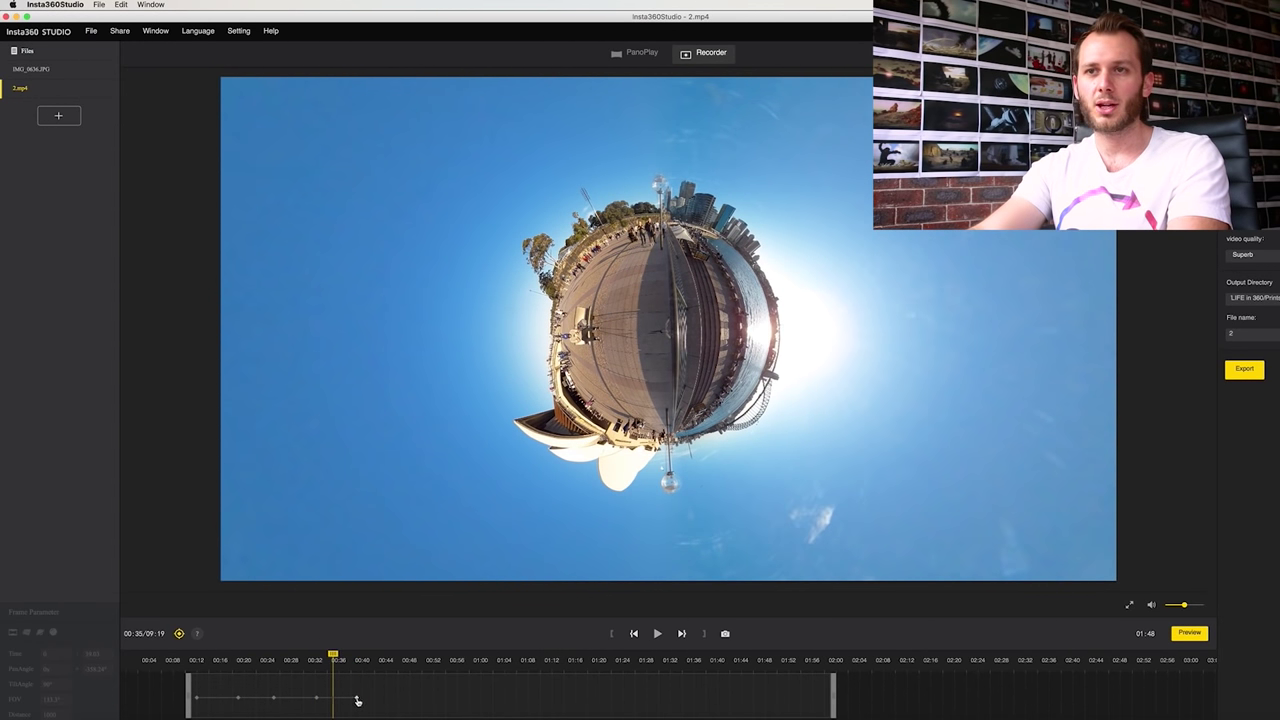
Step: Move the tiny-planet keyframe from 00:39 to 34.41 s and replay it from 00:30
left_click(358, 699)
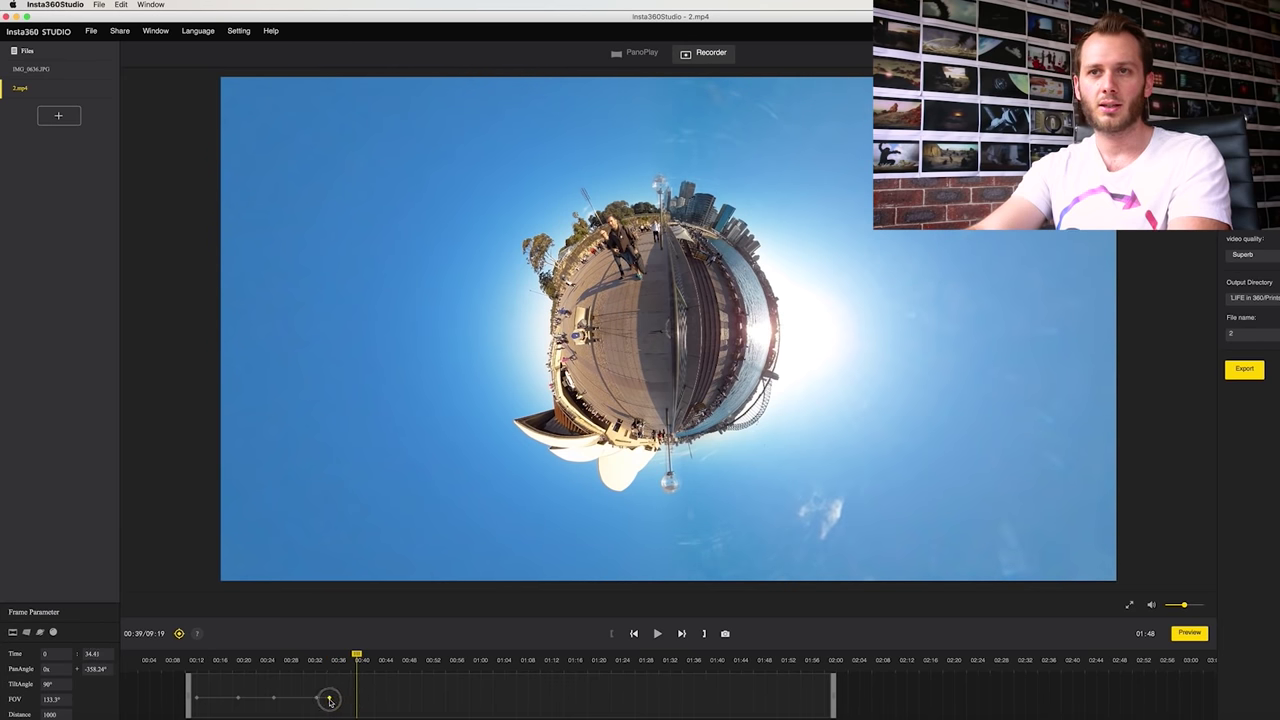
left_click(330, 700)
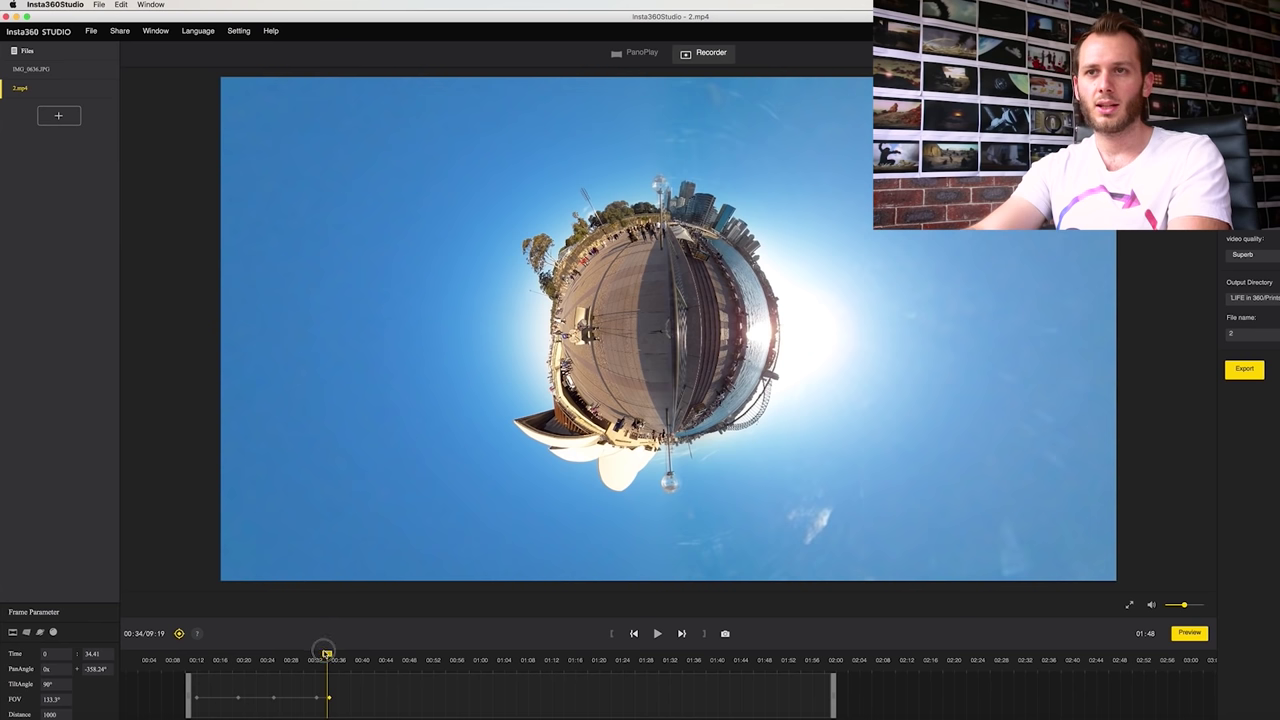
left_click_drag(327, 654, 305, 655)
key("space")
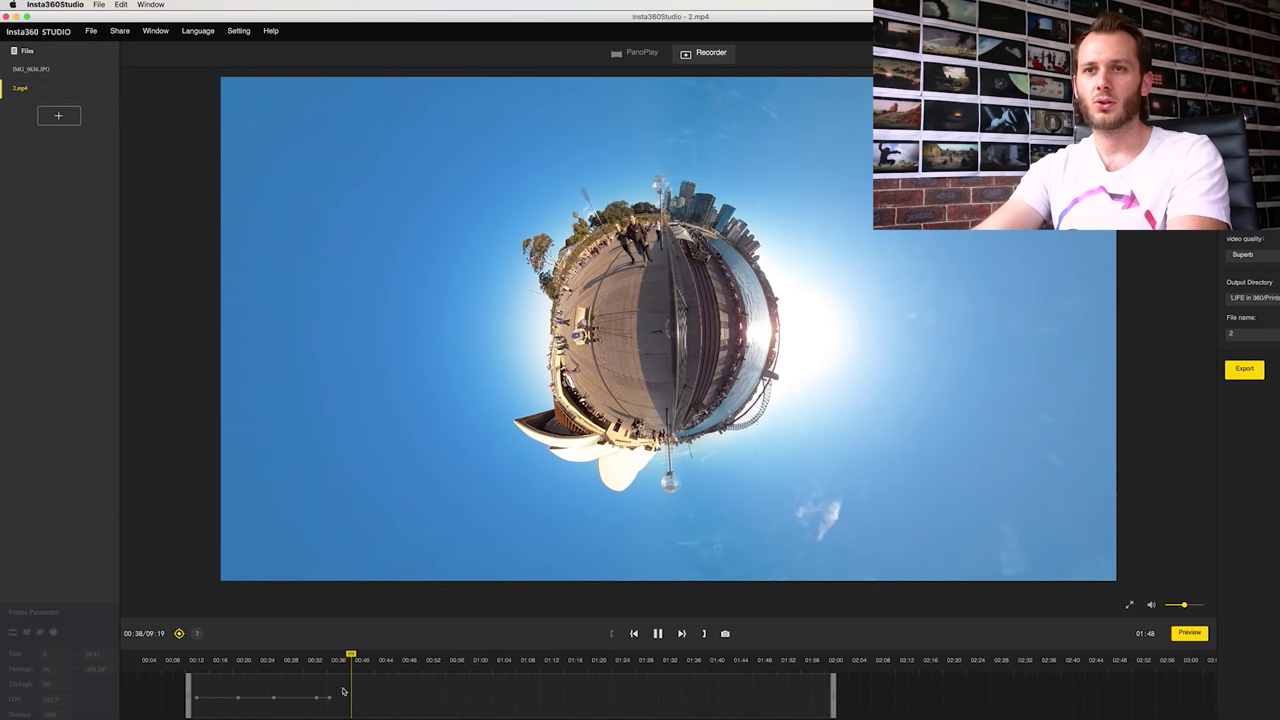
key("space")
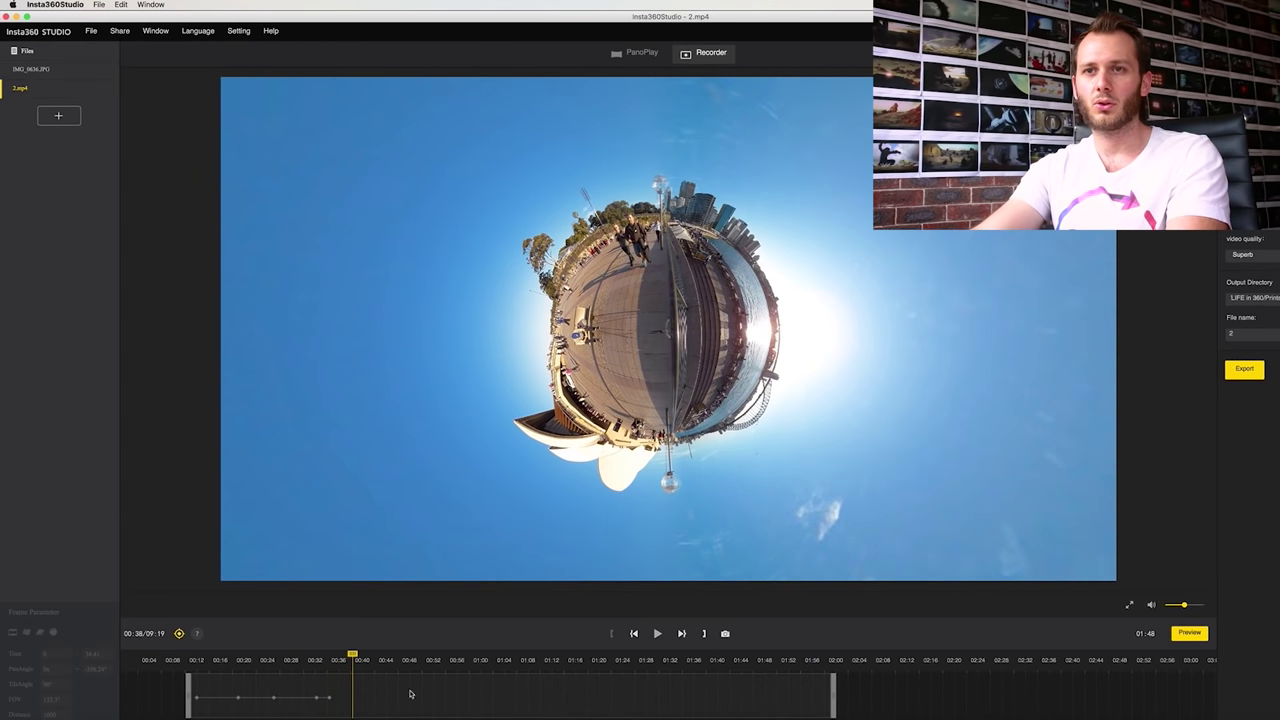
Step: Shift the 00:25 keyframe to about 00:28 and play the animation through to 00:36
left_click(274, 699)
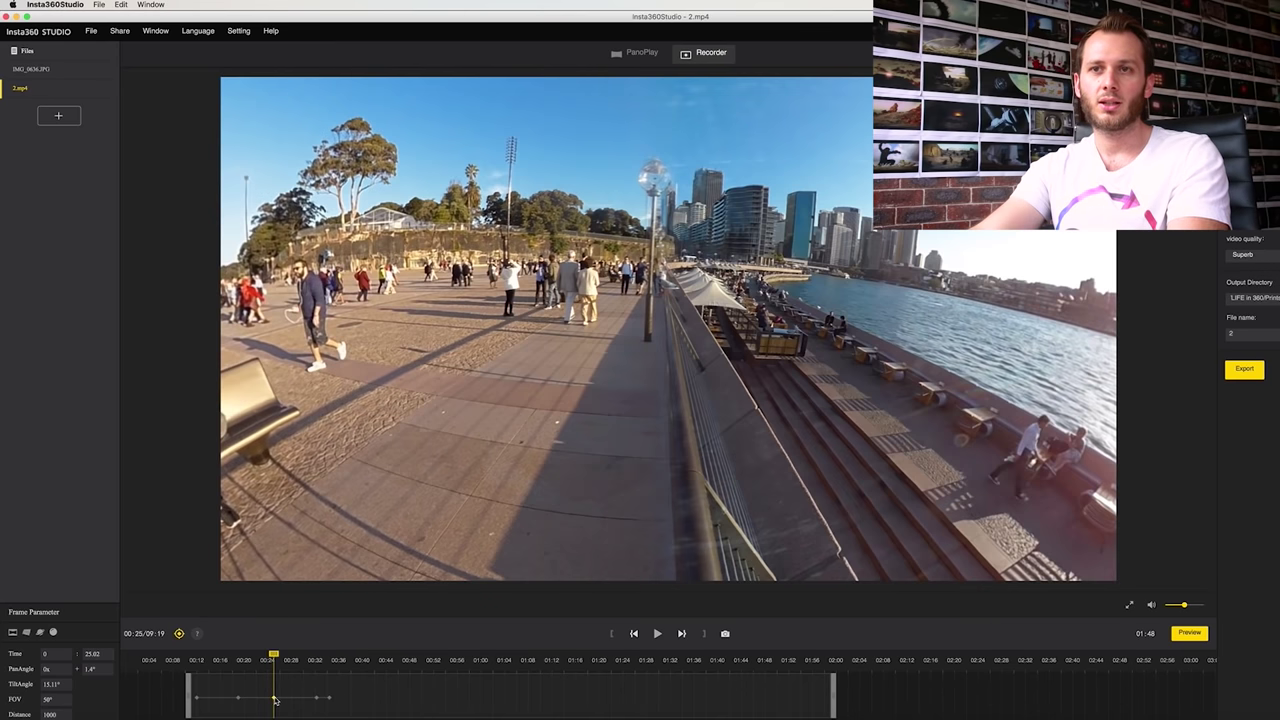
left_click_drag(274, 700, 293, 699)
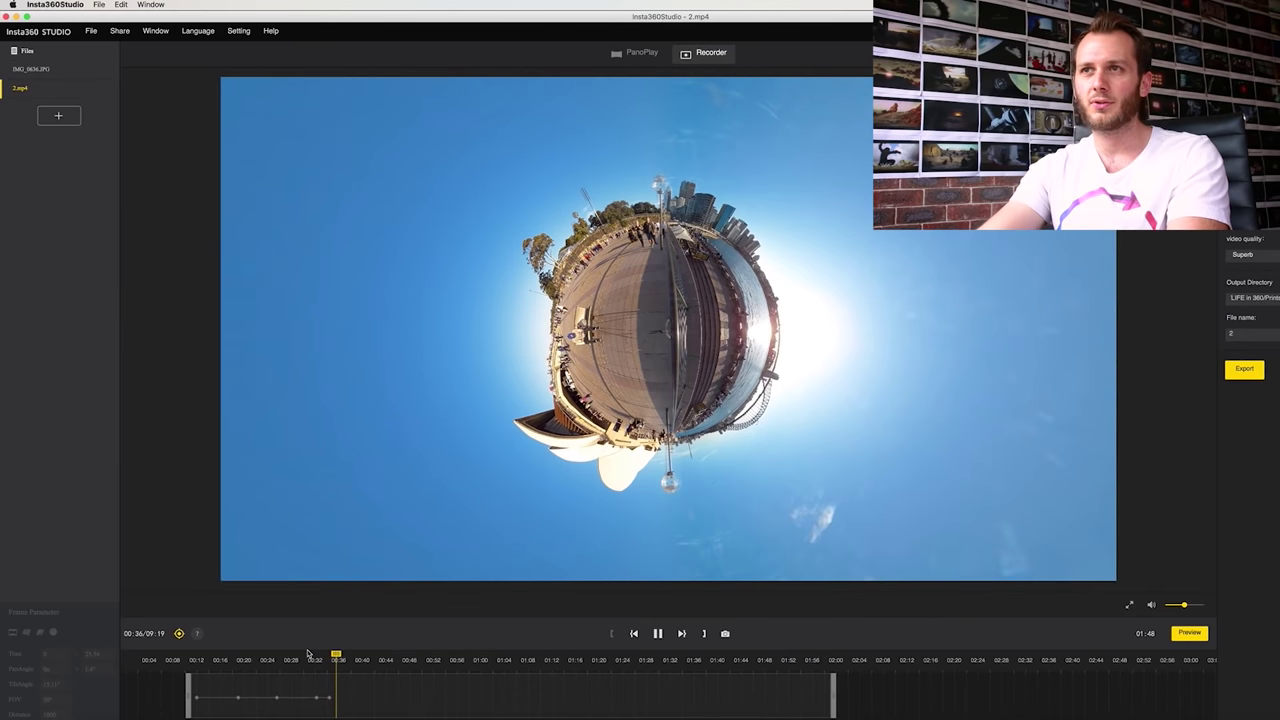
key("space")
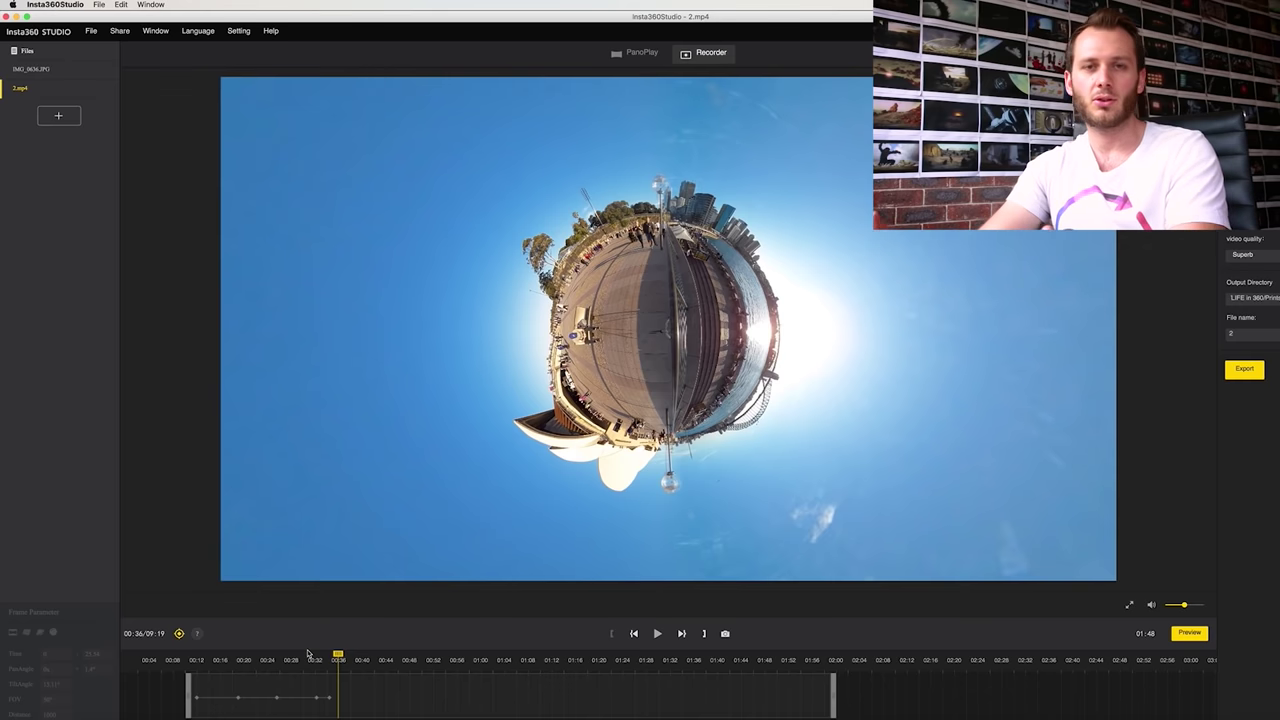
Step: Set the last keyframe's transition to Fade-in Fade-out and preview it from 00:29 to 00:35
left_click(323, 699)
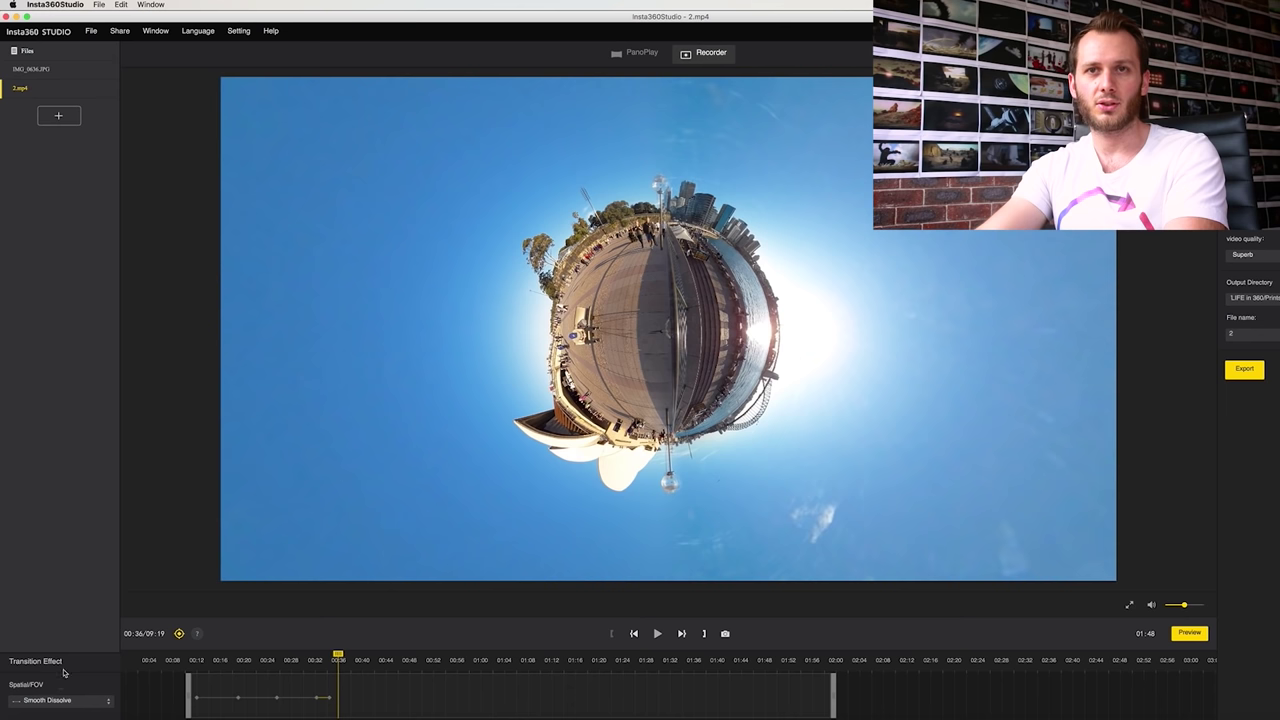
left_click(75, 702)
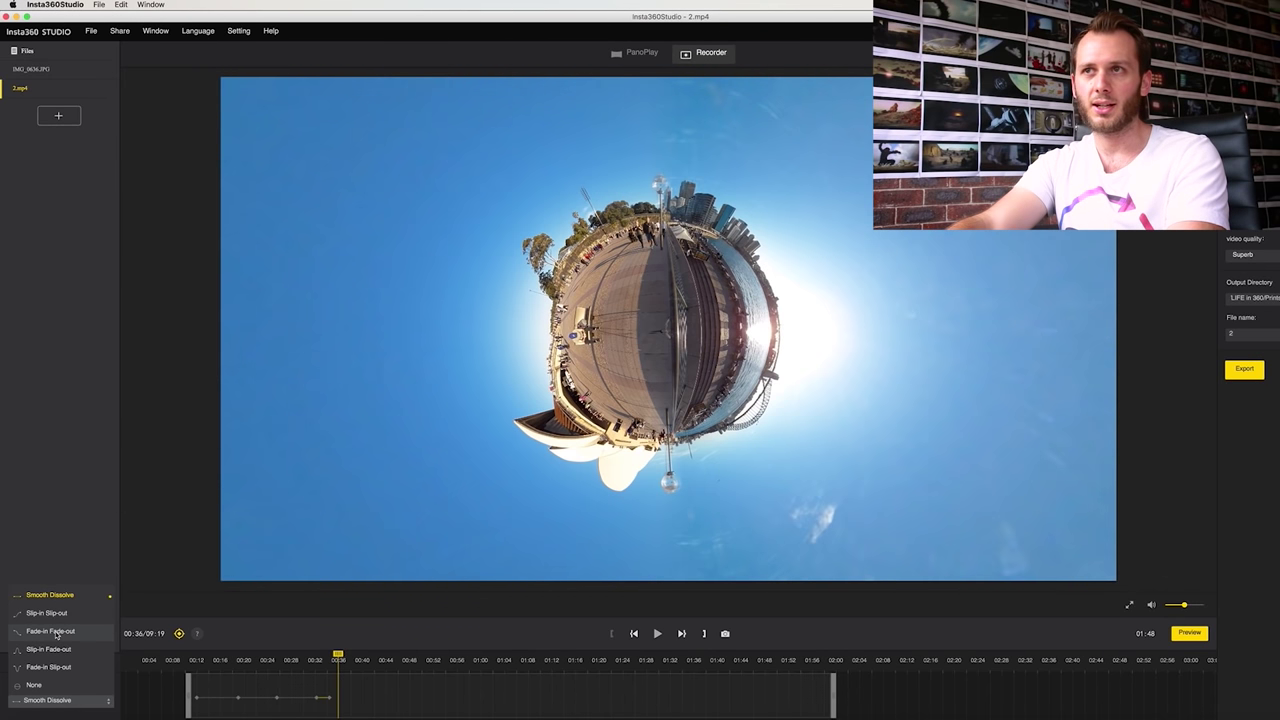
left_click(52, 631)
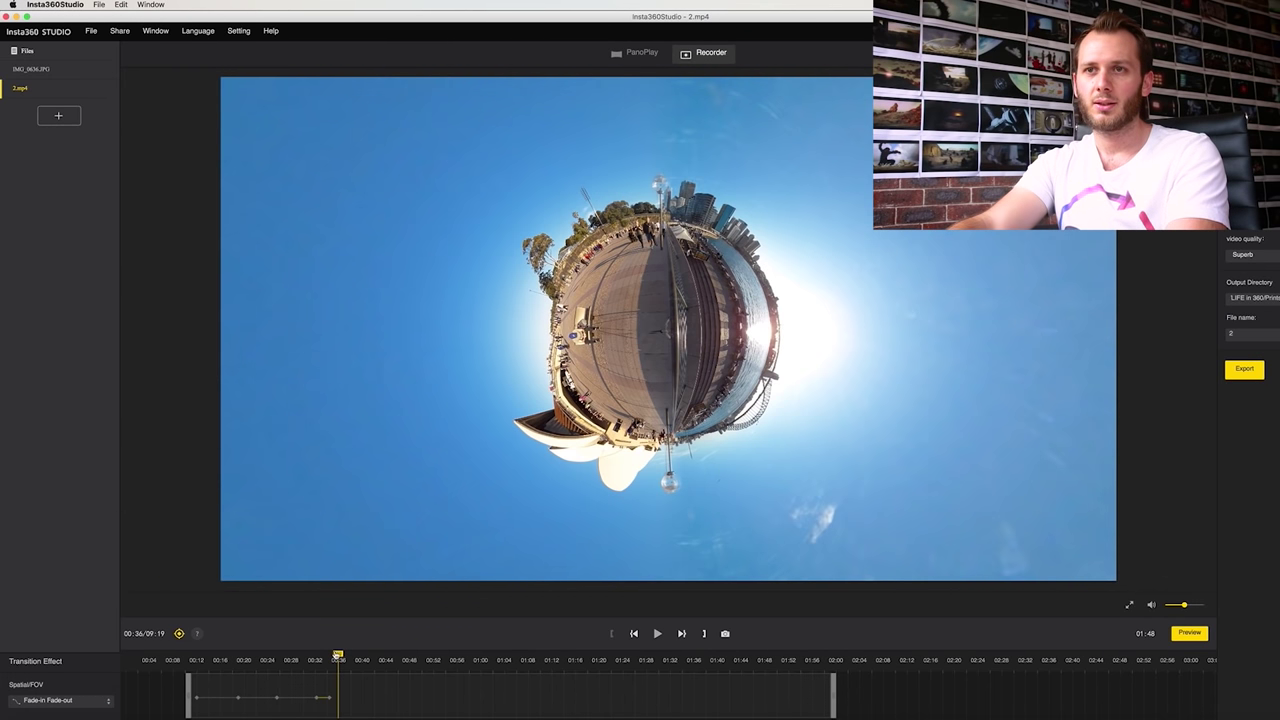
left_click_drag(338, 656, 300, 656)
key("space")
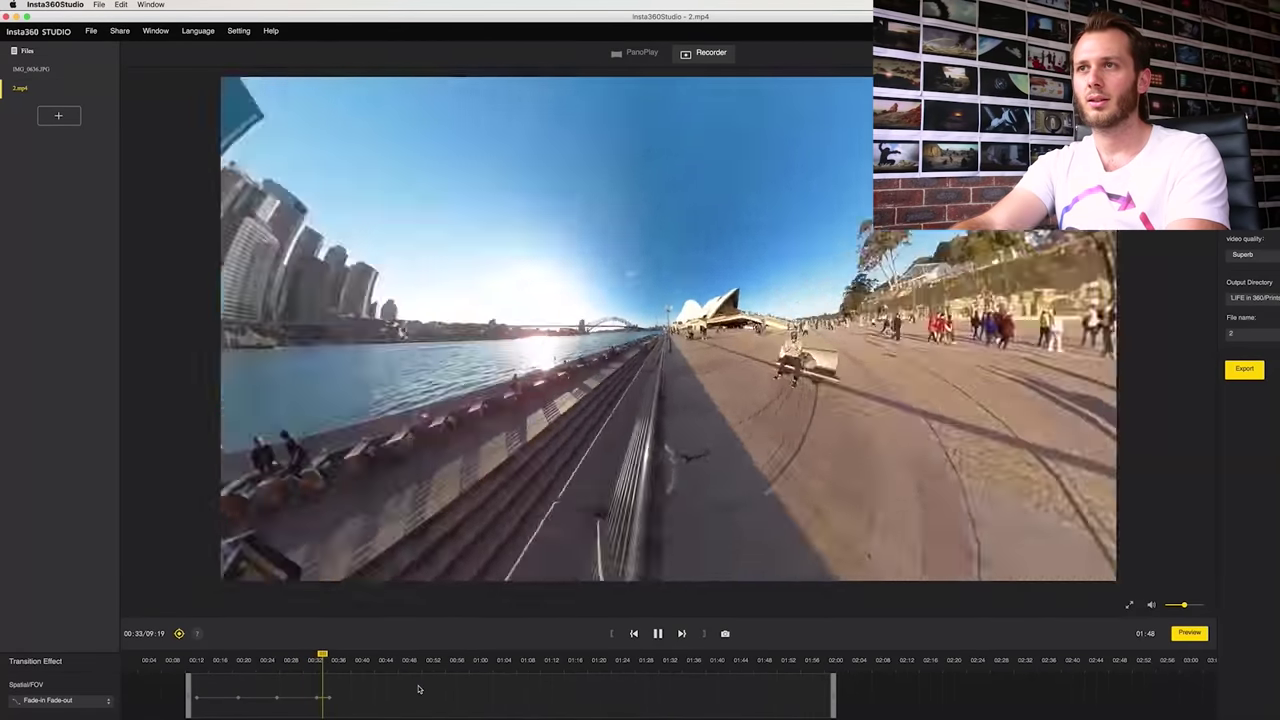
key("space")
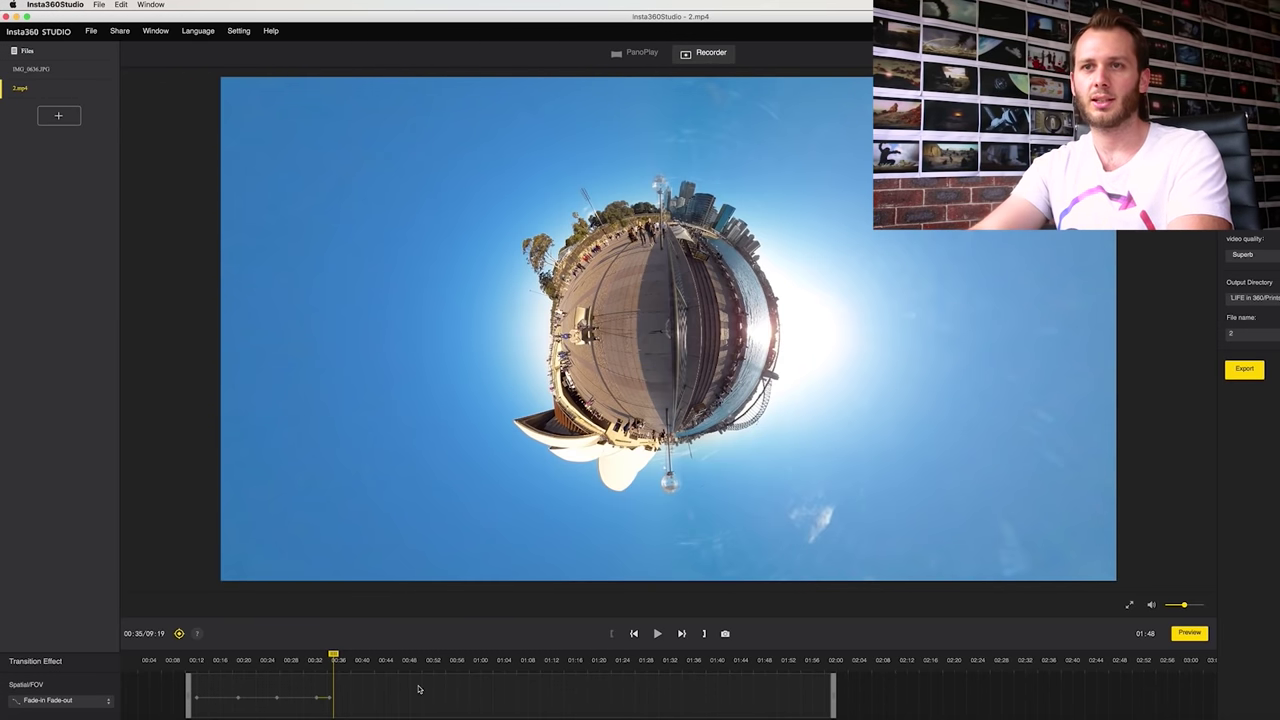
Step: Switch the keyframe transition to Slip-in Fade-out and play it from about 00:32
left_click(64, 703)
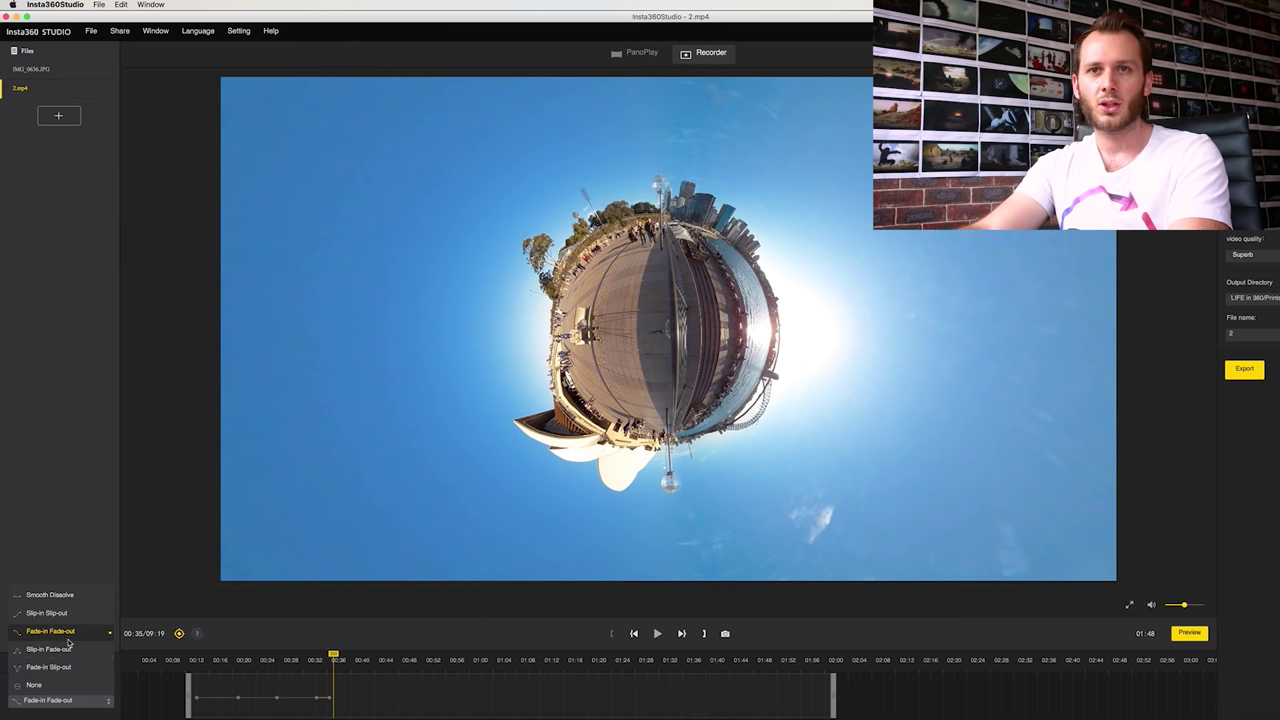
left_click(57, 650)
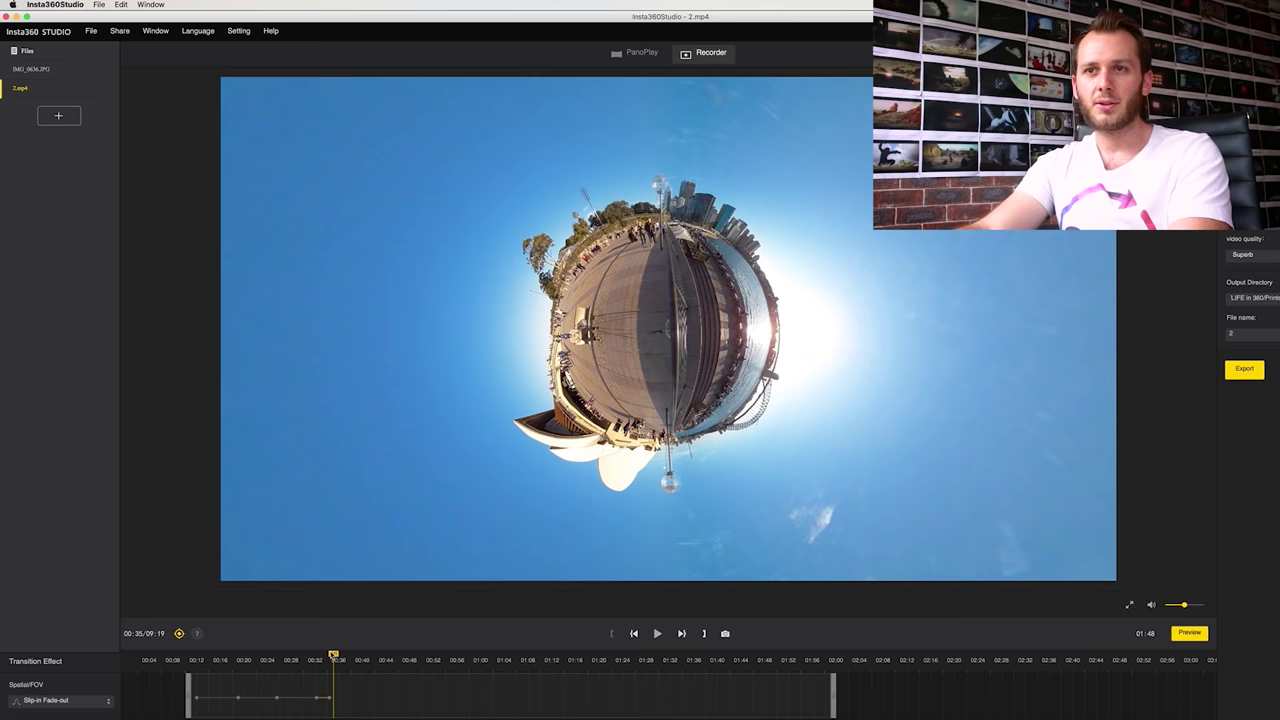
left_click_drag(331, 657, 311, 657)
key("space")
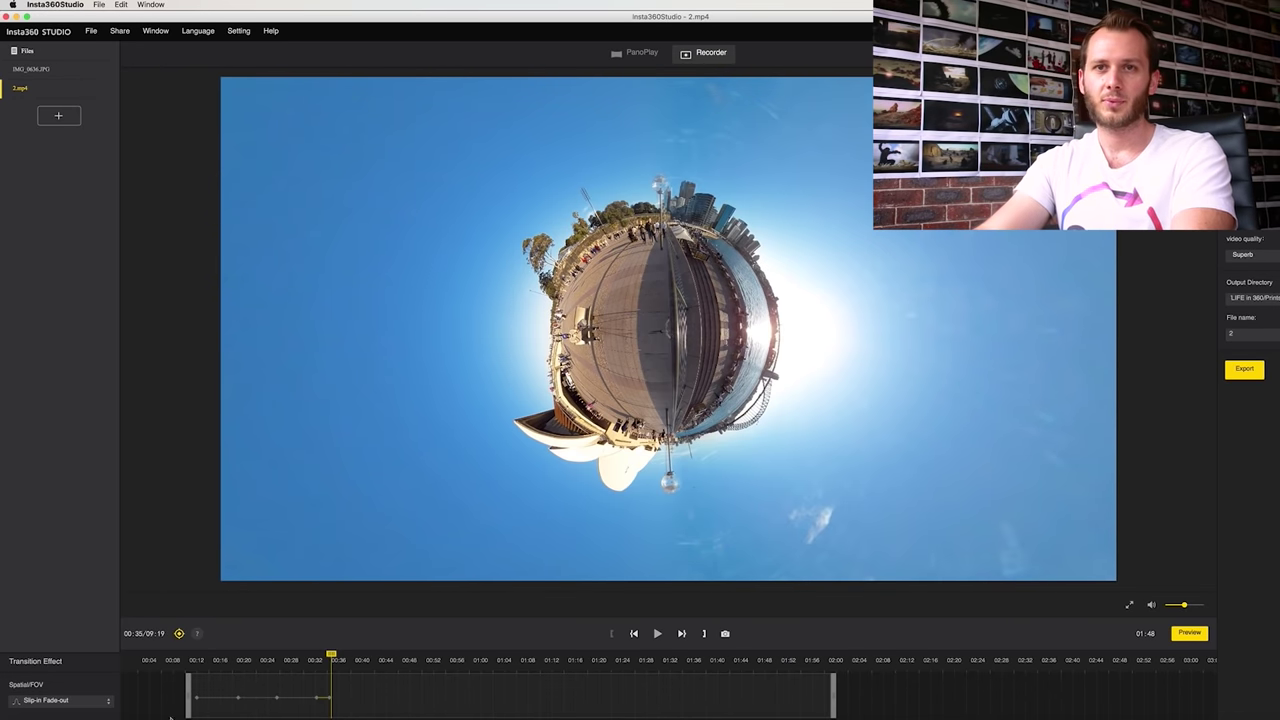
Step: Change the transition to Slip-in Slip-out and replay from 00:31, pausing on the little planet
left_click(60, 700)
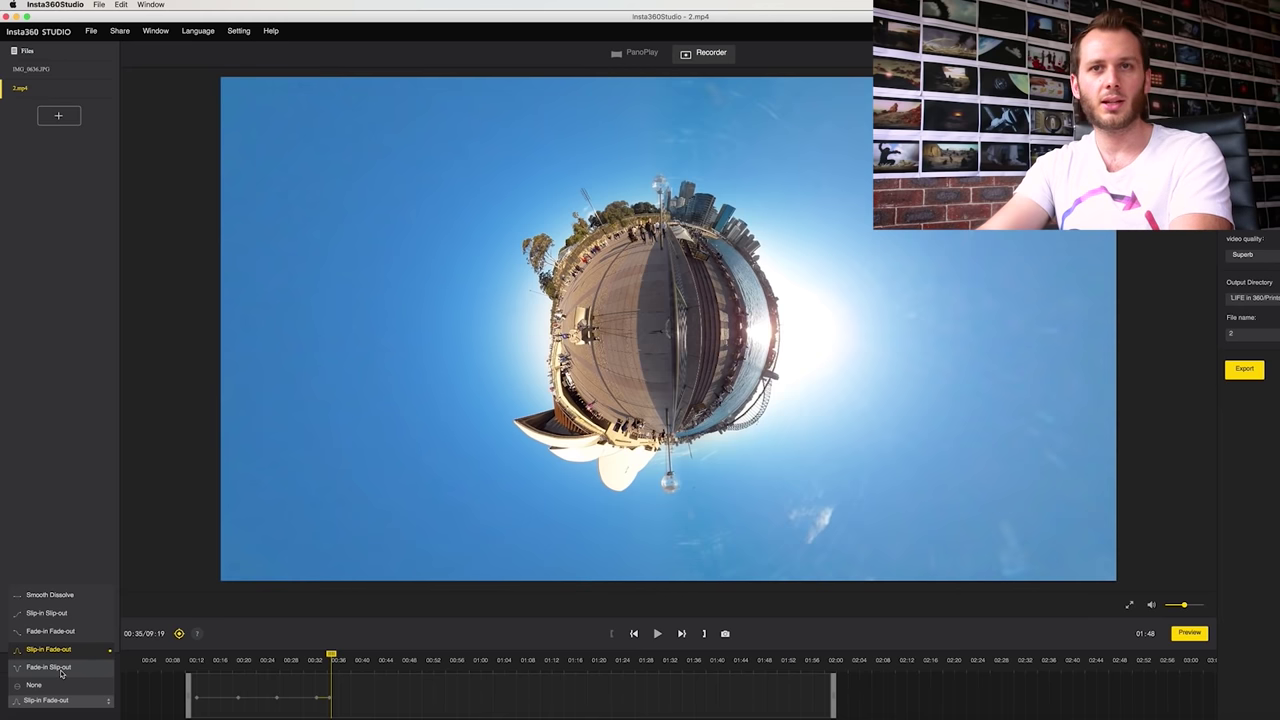
left_click(54, 616)
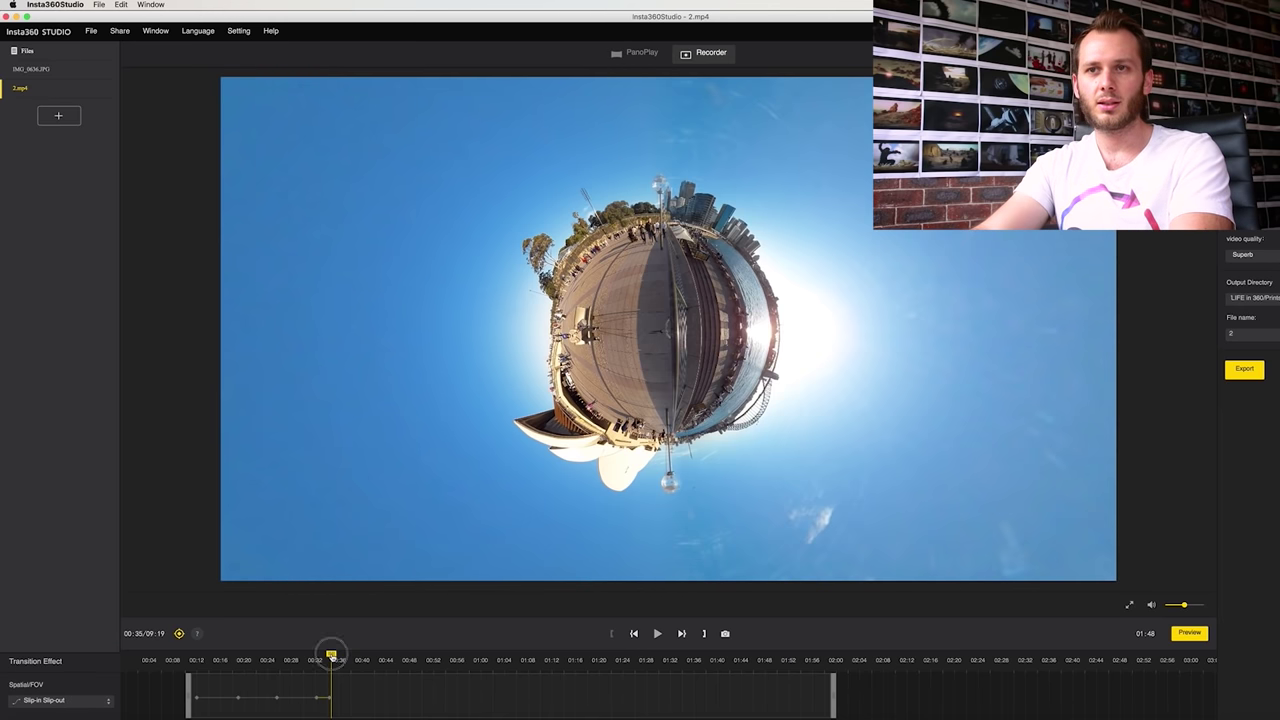
left_click(312, 657)
key("space")
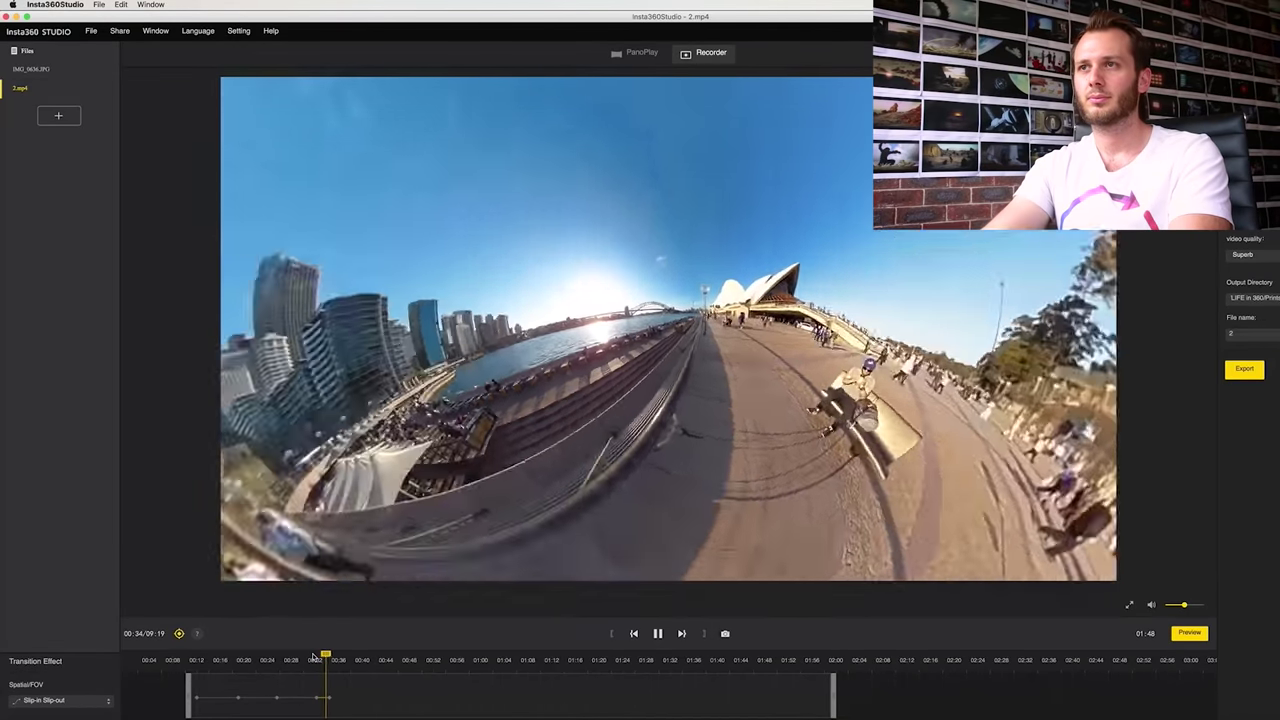
key("space")
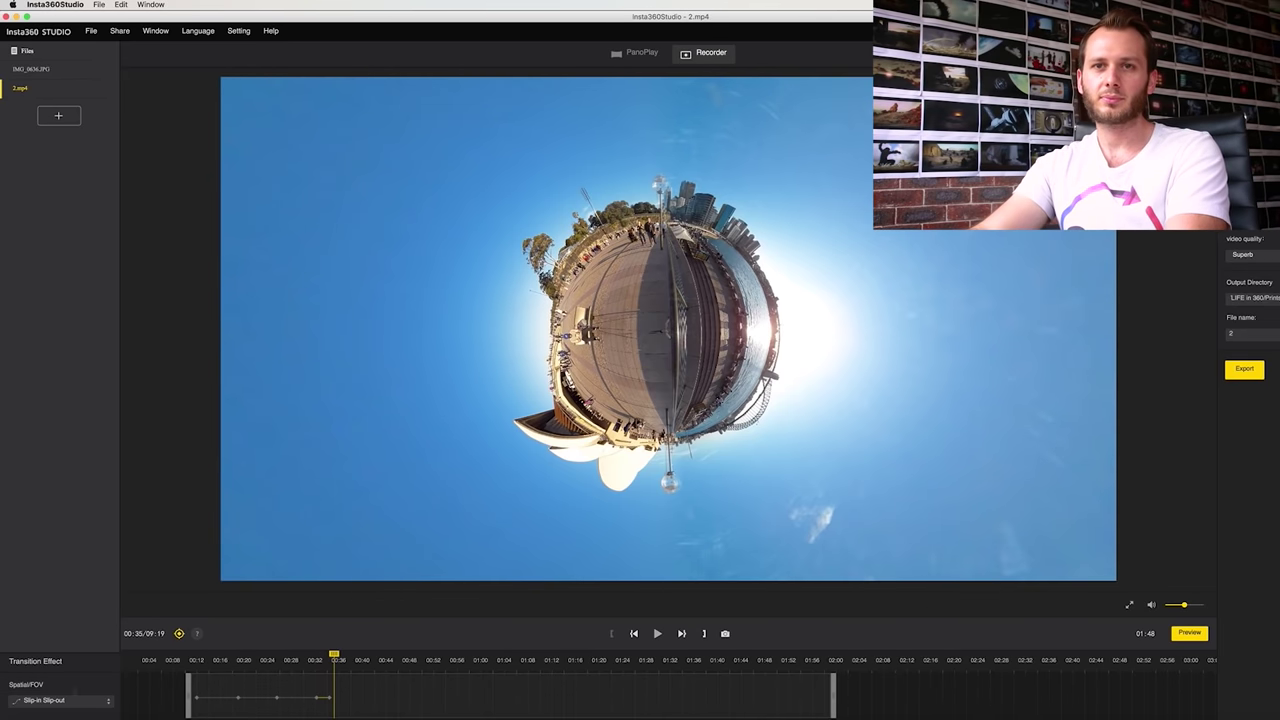
left_click(64, 700)
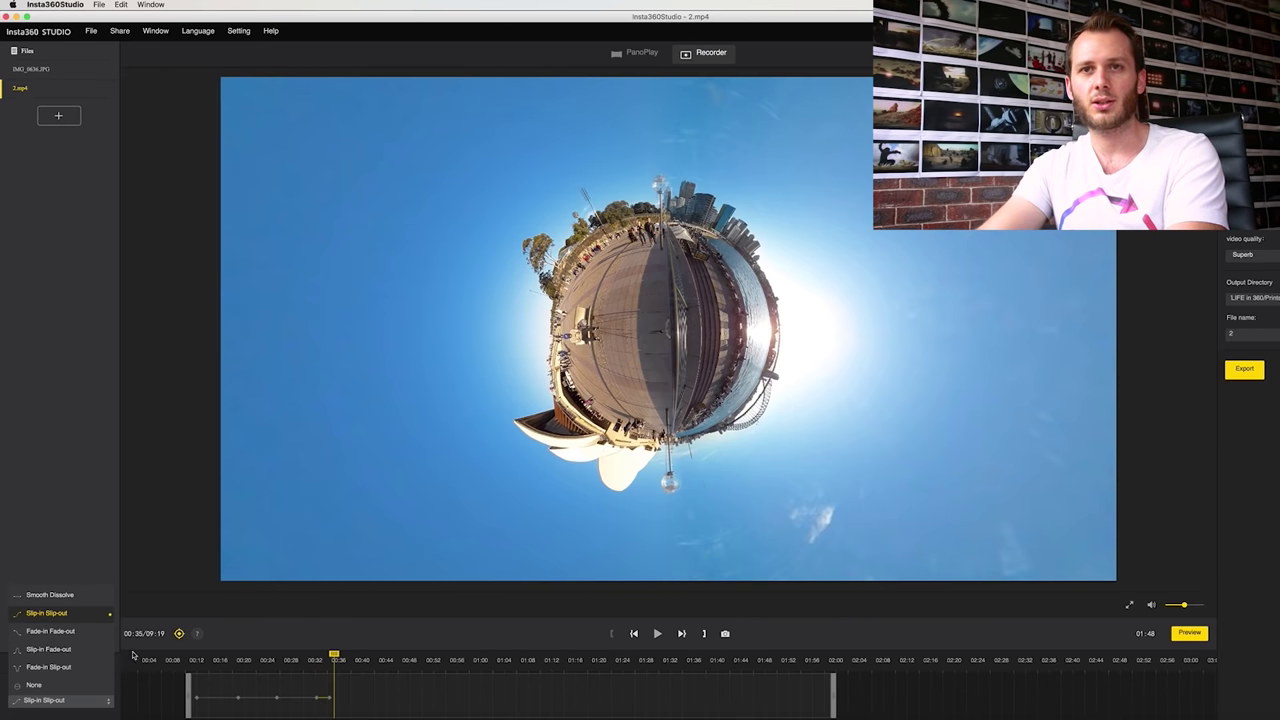
left_click(409, 700)
left_click(404, 698)
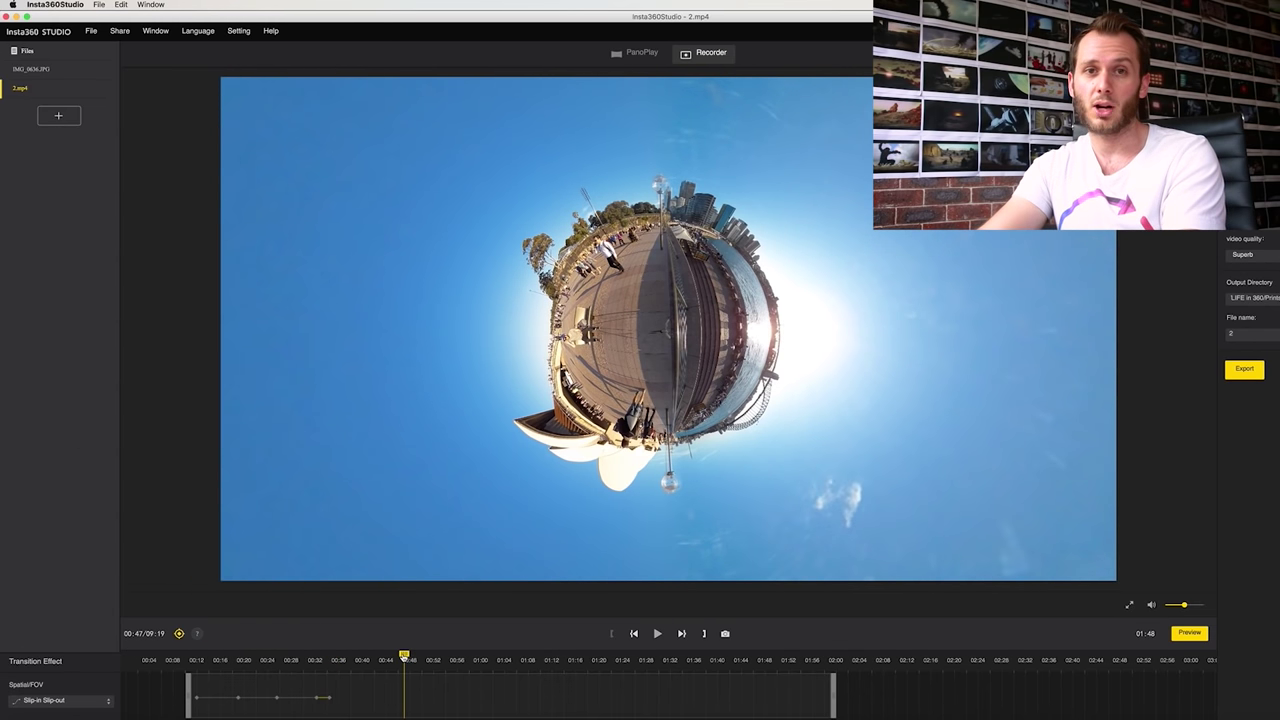
left_click_drag(404, 657, 327, 660)
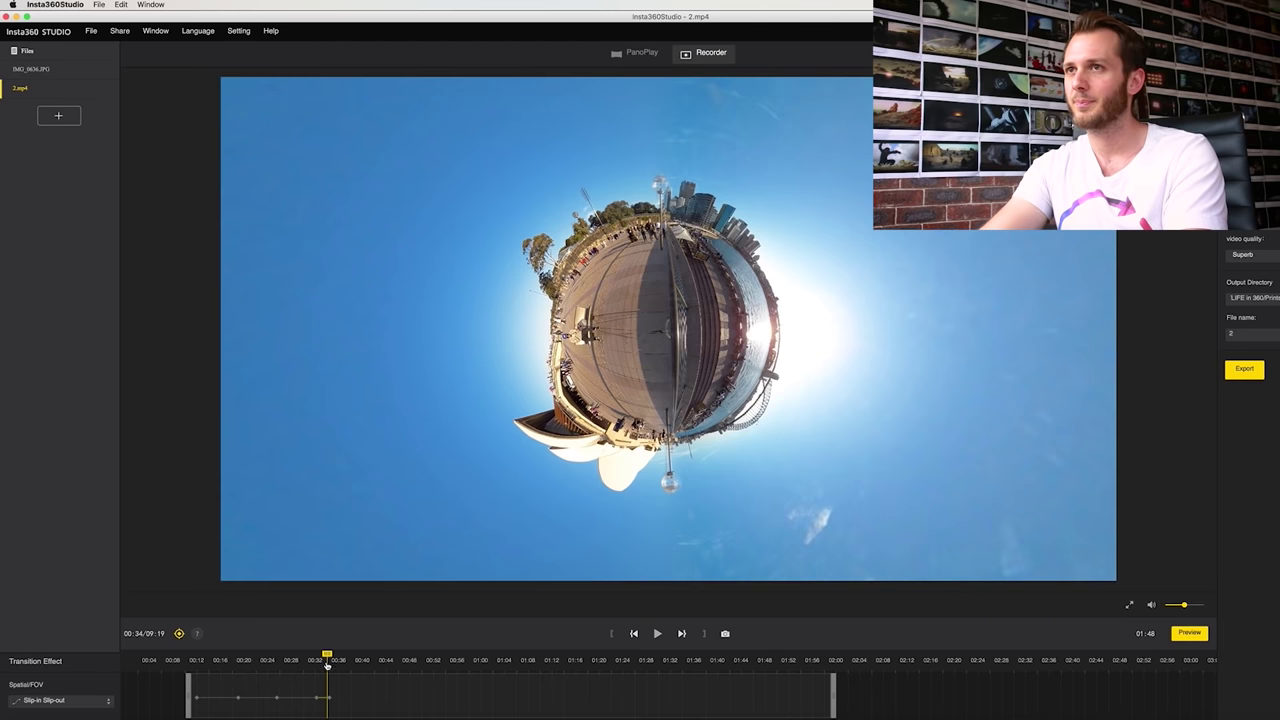
Step: Trim the video's end to about 00:40 and play the trimmed clip from about 00:15
left_click_drag(327, 655, 393, 655)
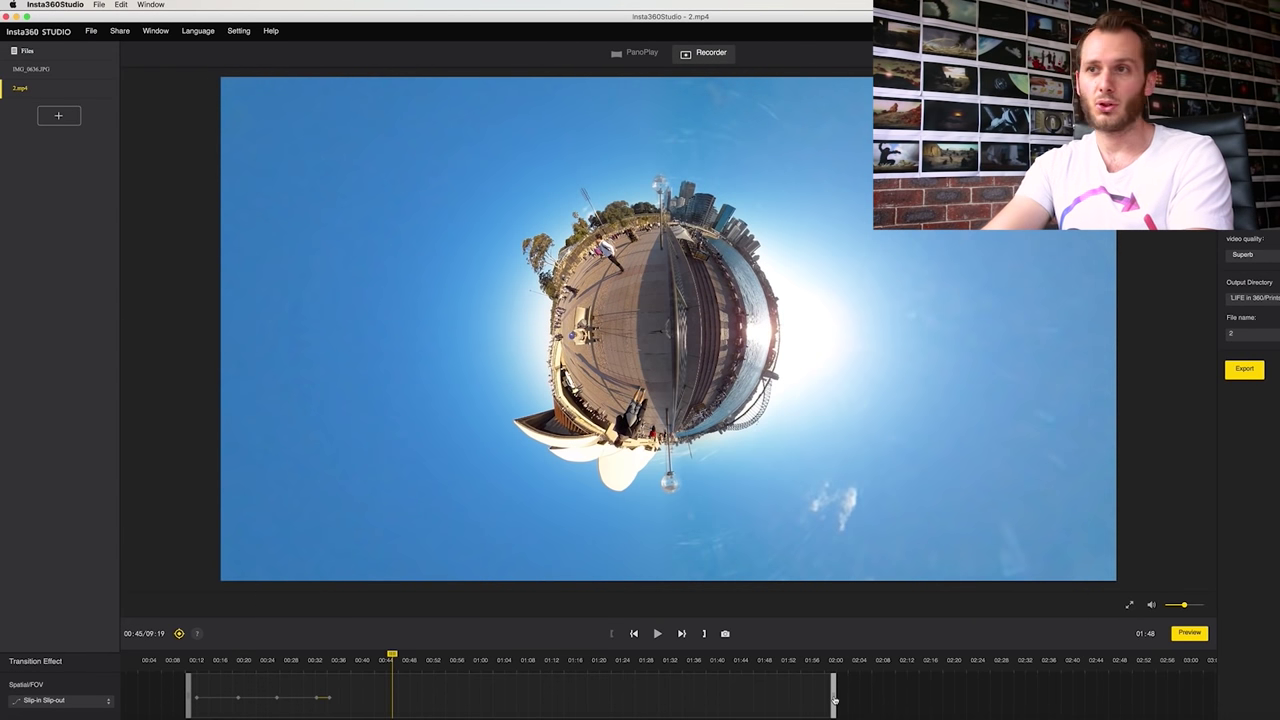
left_click_drag(834, 700, 358, 698)
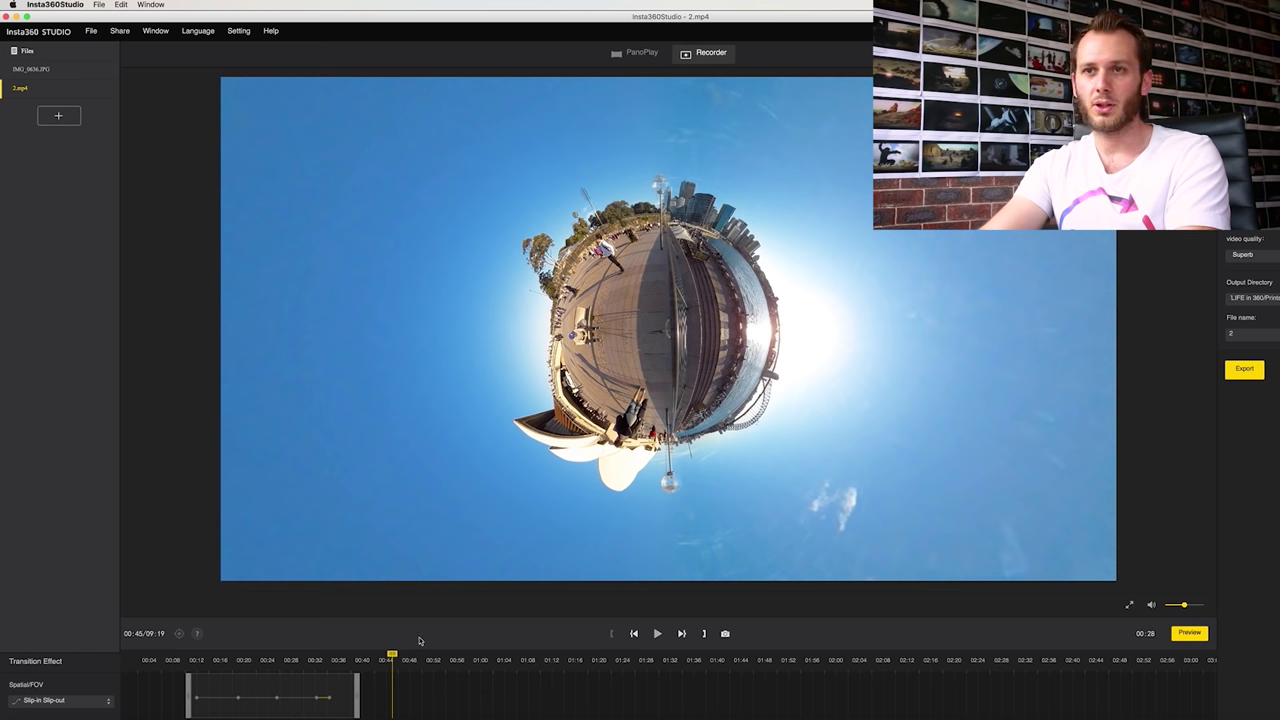
left_click_drag(392, 656, 203, 656)
key("space")
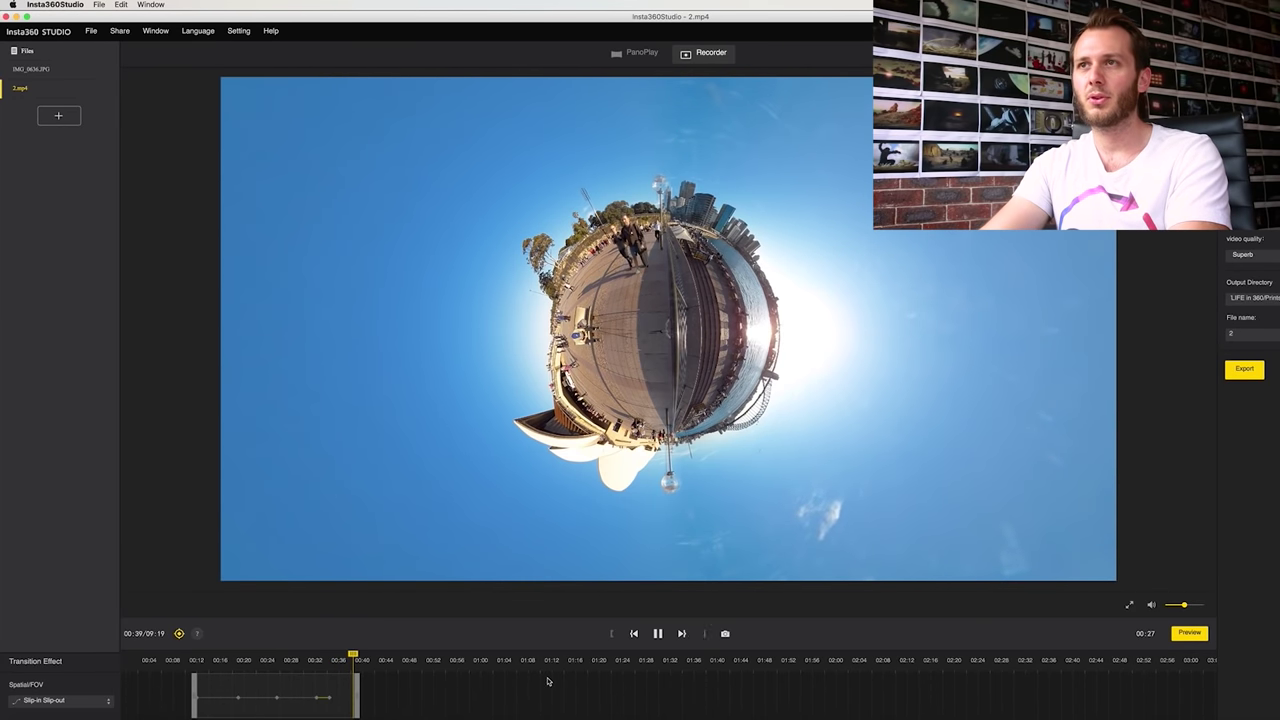
Step: Keep the export resolution at 1920x1080 and set the Desktop as the output directory
key("space")
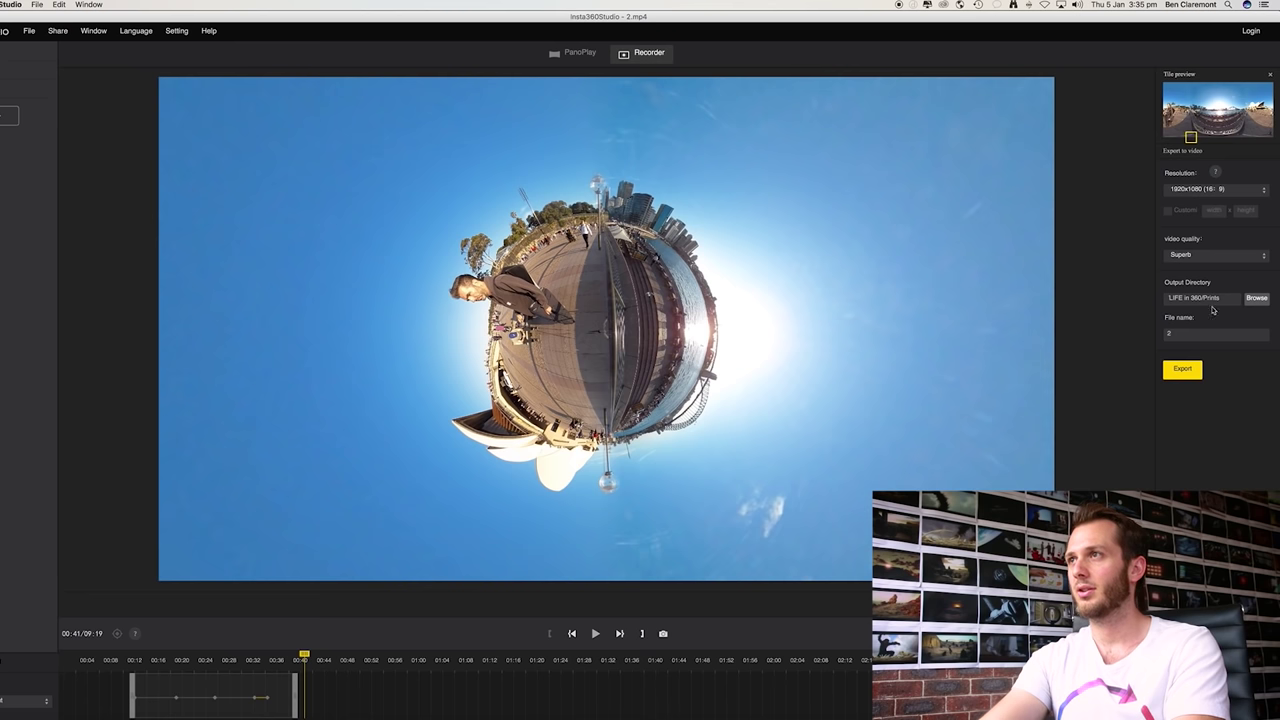
left_click(1224, 191)
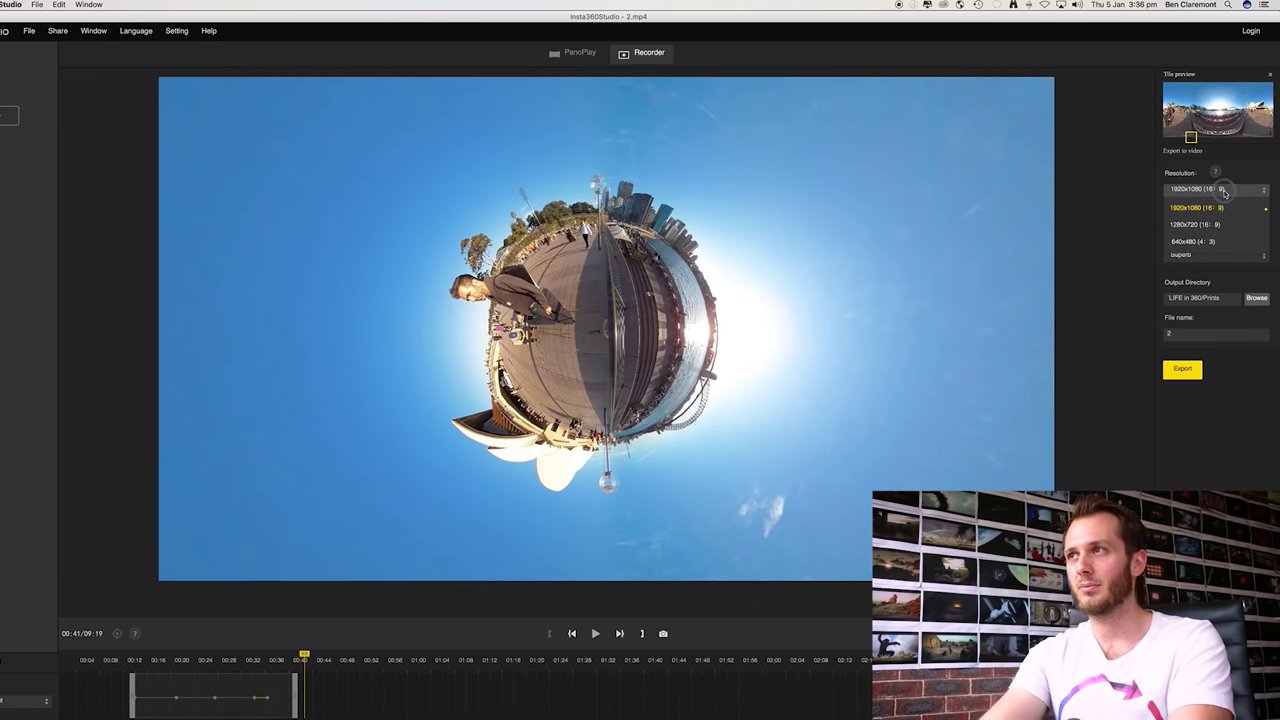
left_click(1224, 191)
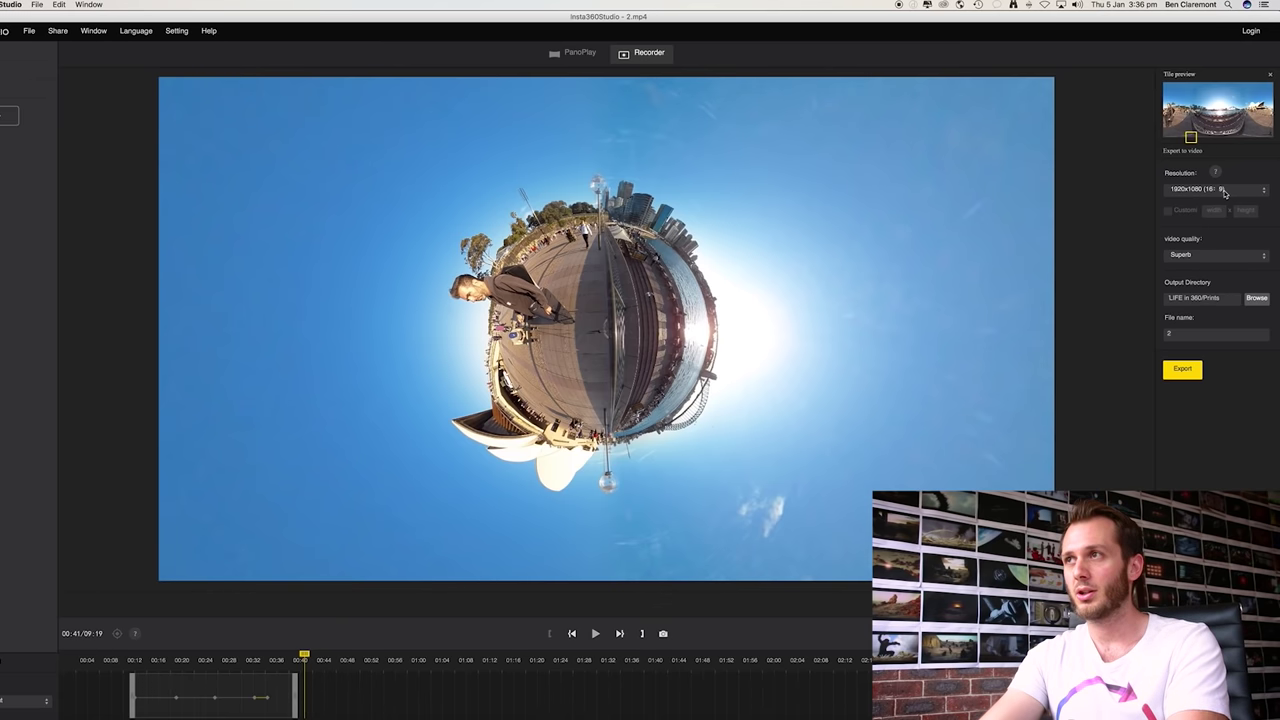
left_click(1197, 190)
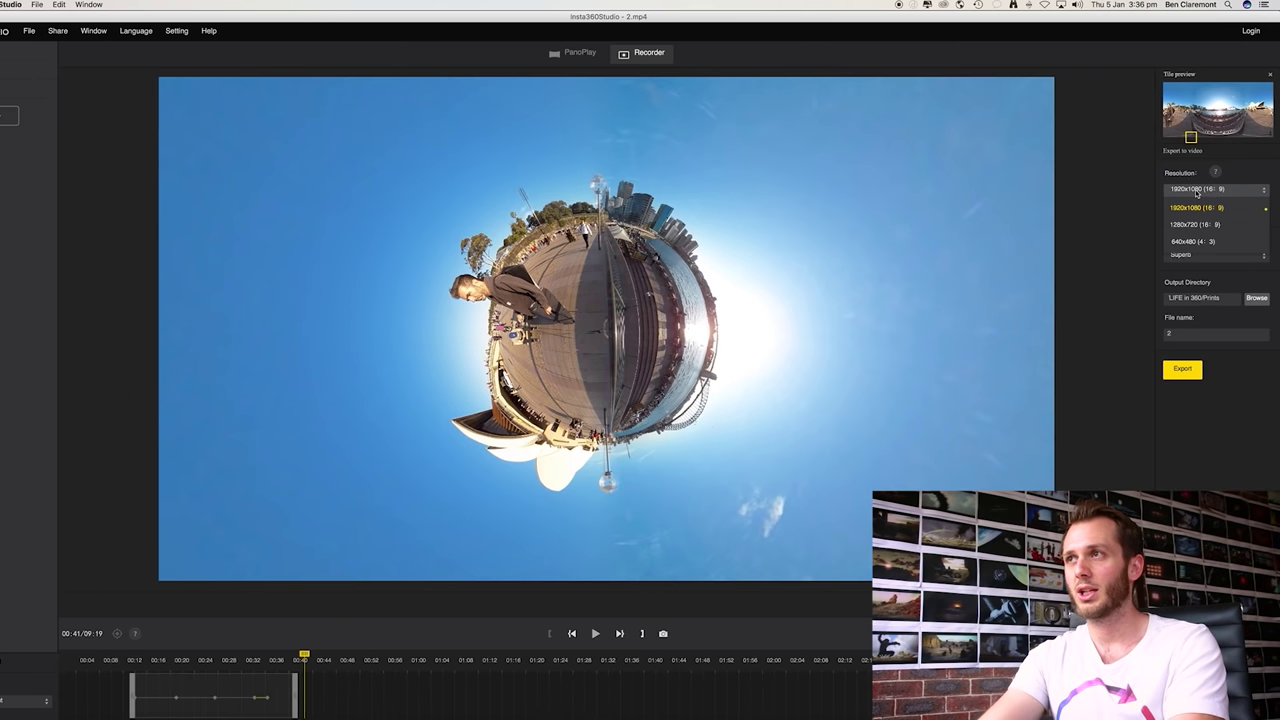
left_click(1205, 190)
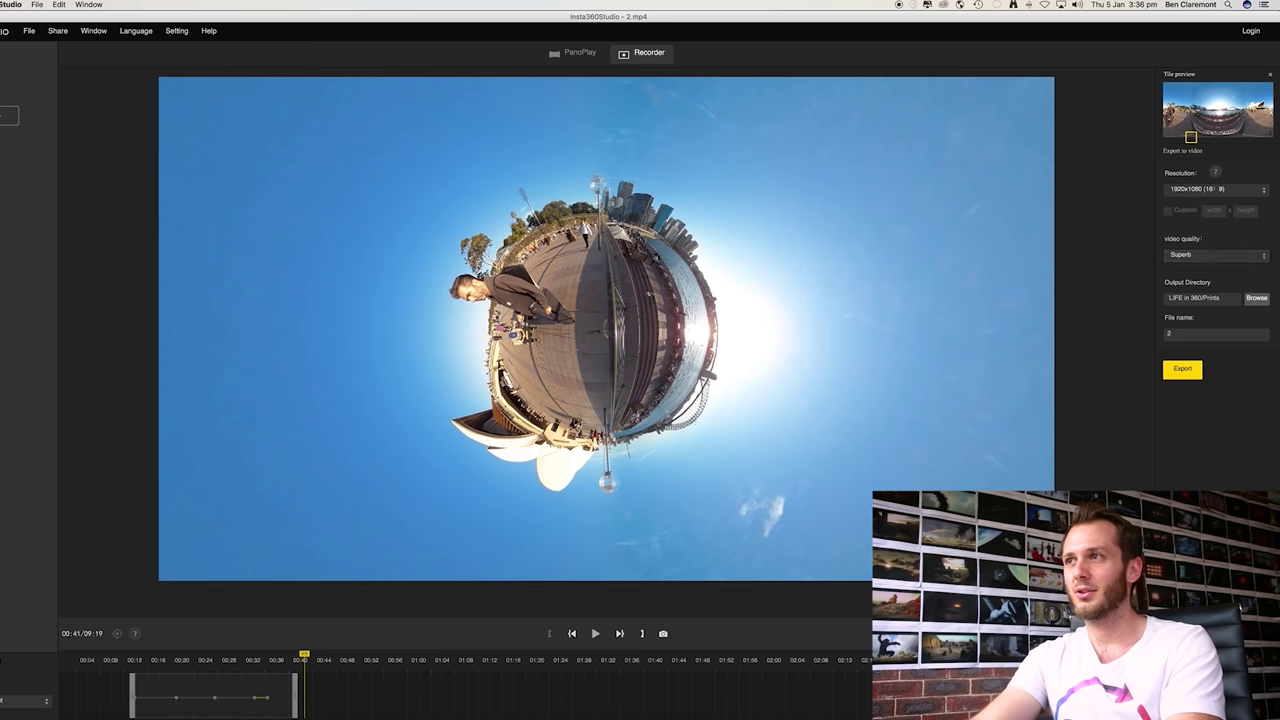
left_click(1257, 298)
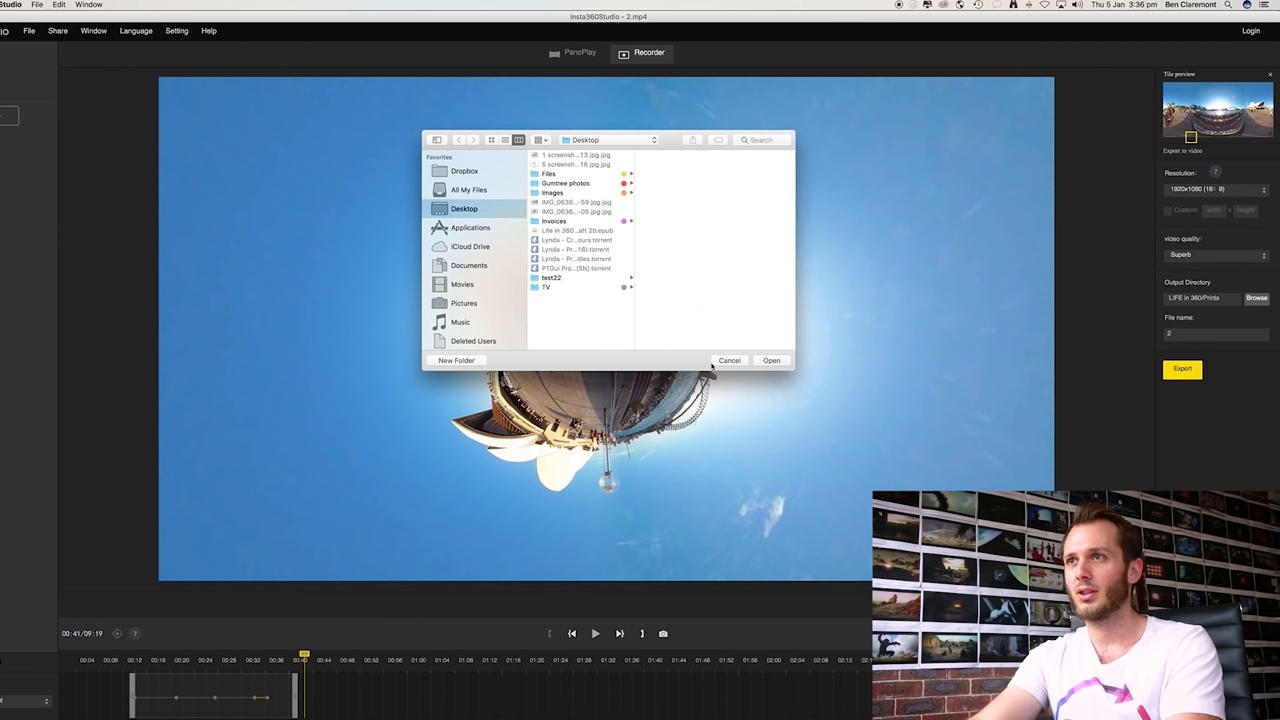
left_click(774, 361)
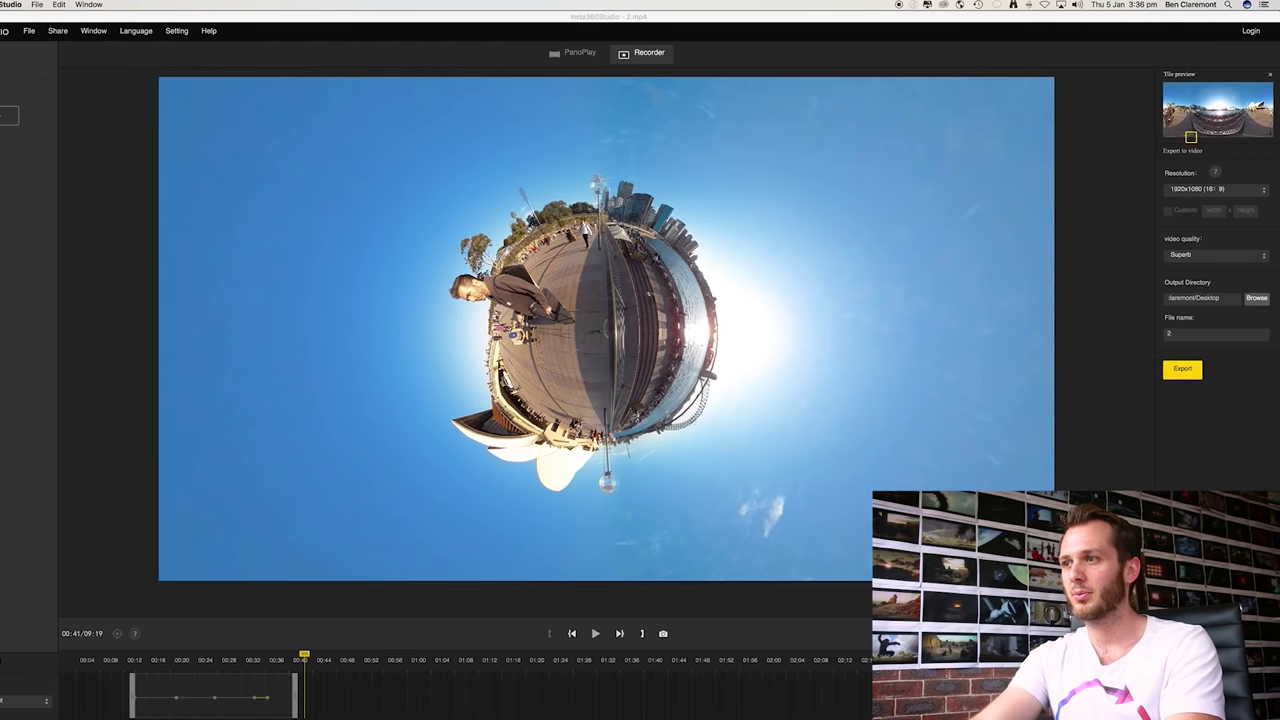